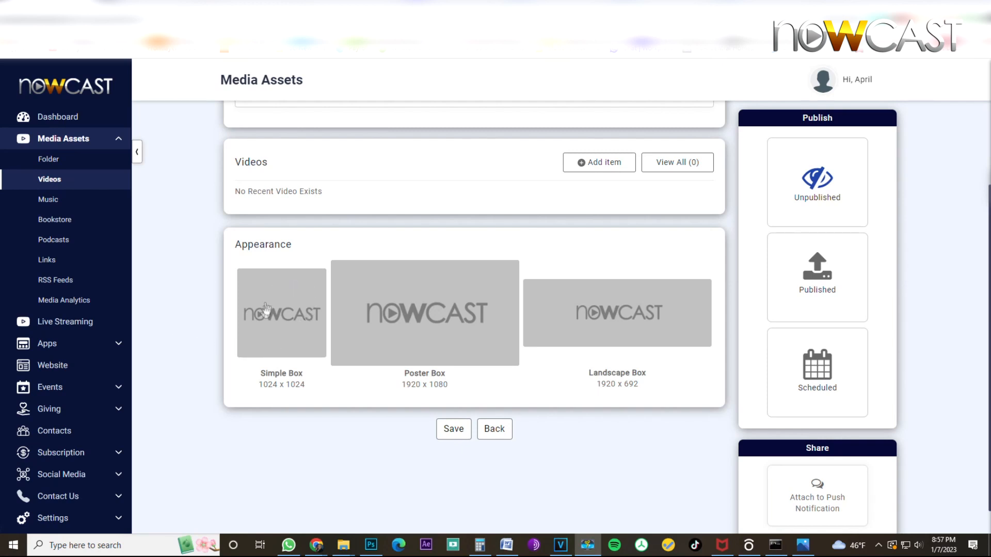
Examine the Appearance artwork placeholders and the sample Peace Teach Series artwork, and minimize the image viewer.
drag(304, 248, 235, 245)
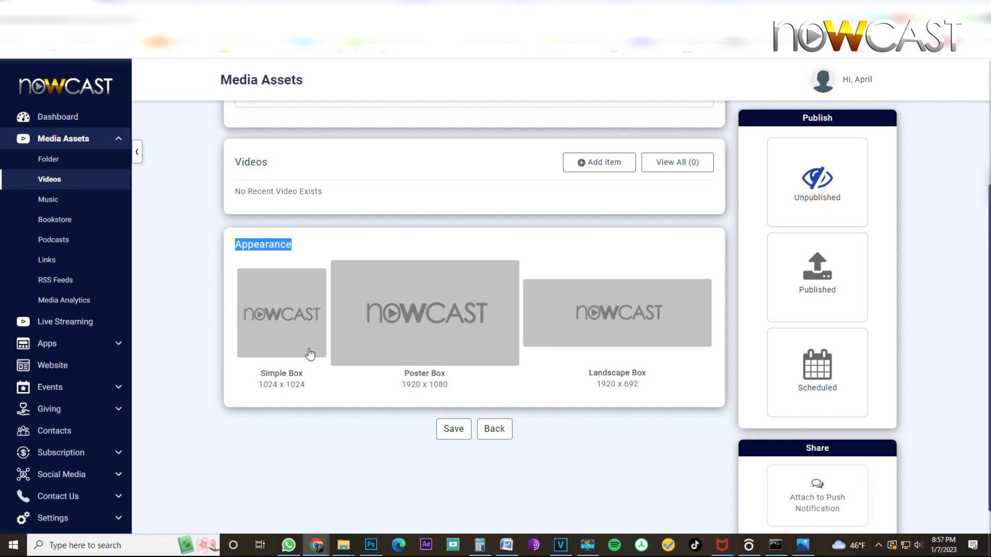
click(802, 544)
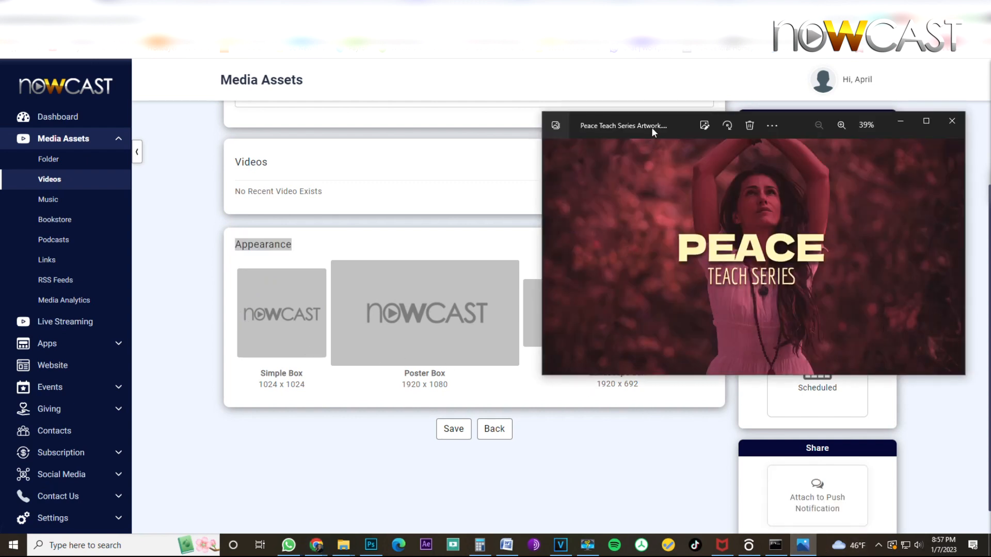
drag(651, 126, 634, 128)
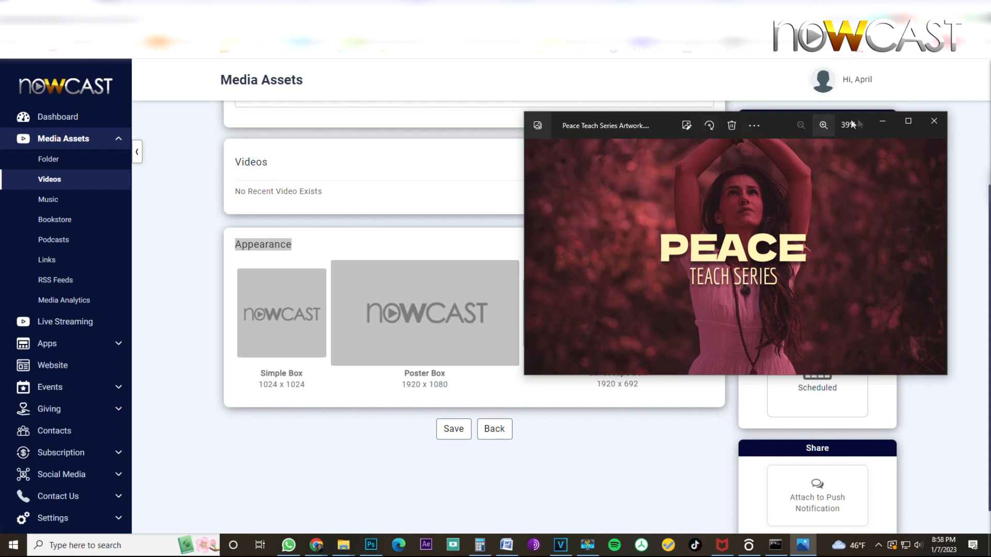
click(882, 121)
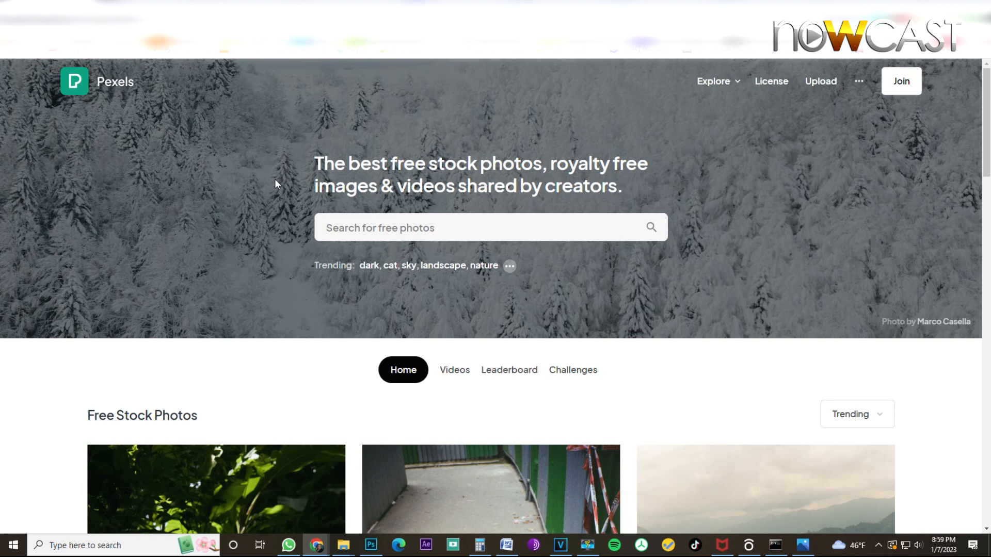
Search Pexels for fitness photos.
click(412, 232)
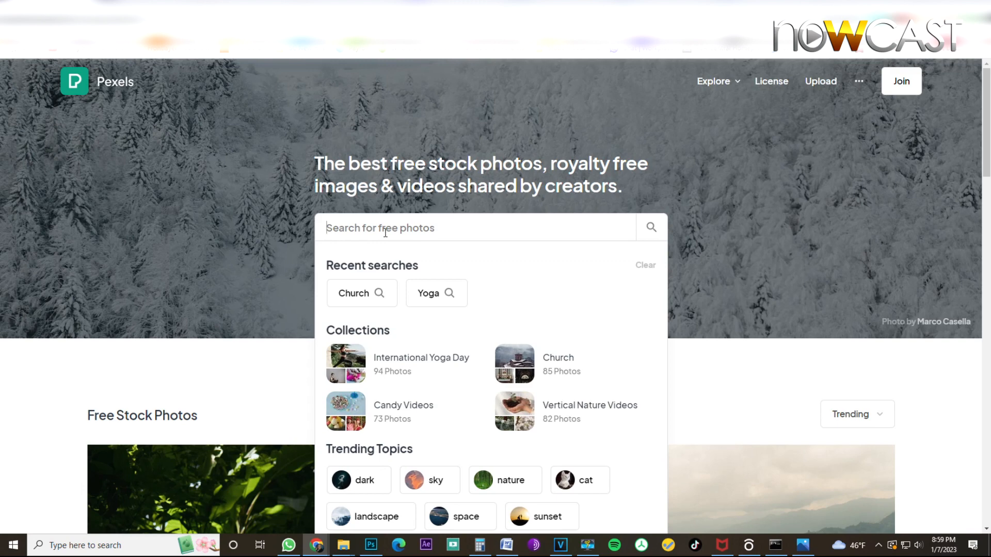
text(Fit)
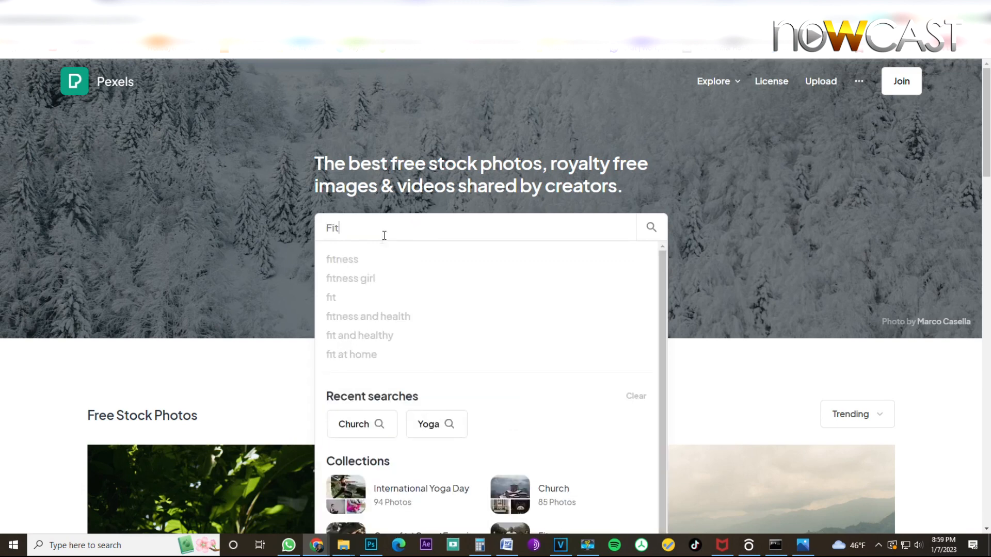
click(354, 260)
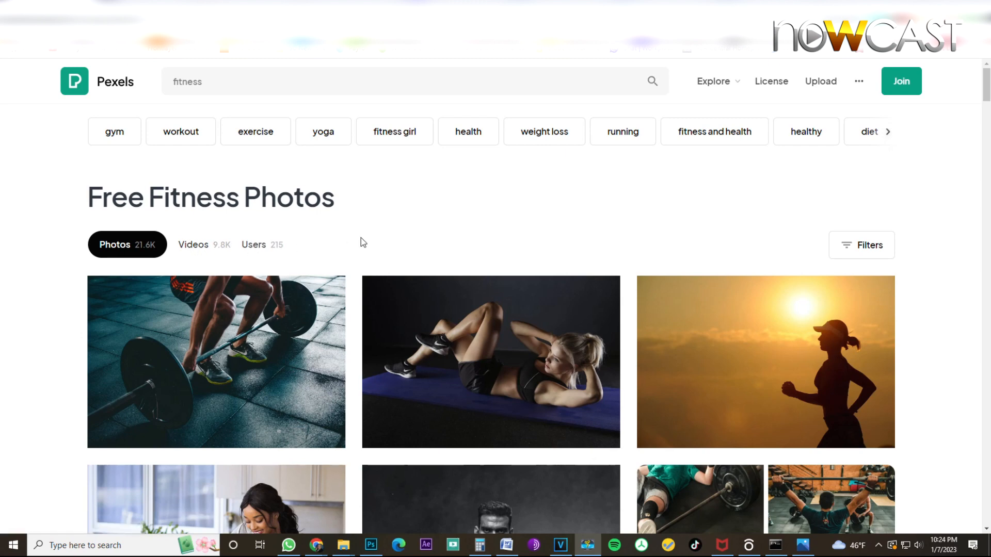
Download the photo of women stretching with resistance bands from the fitness results.
scroll(361, 237, down, 8)
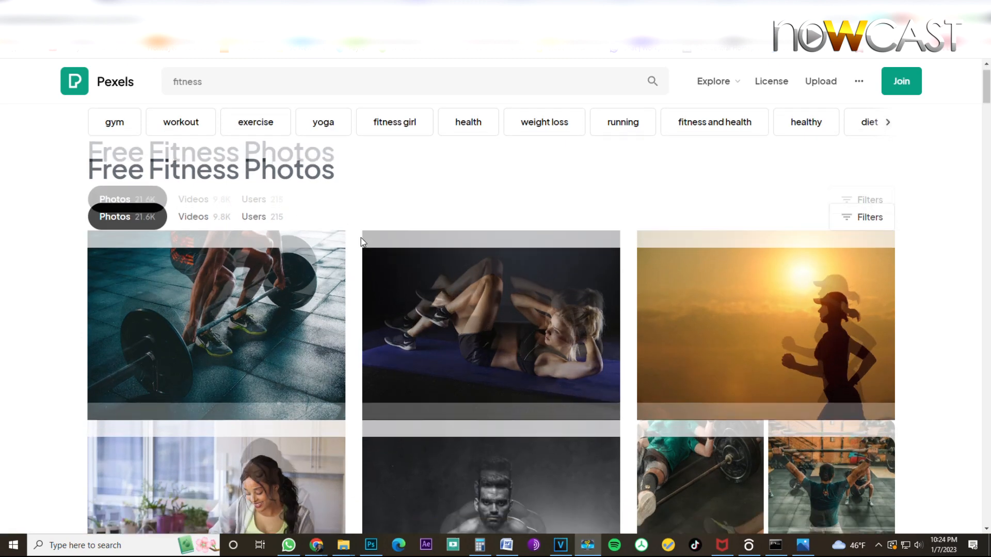
scroll(360, 241, down, 8)
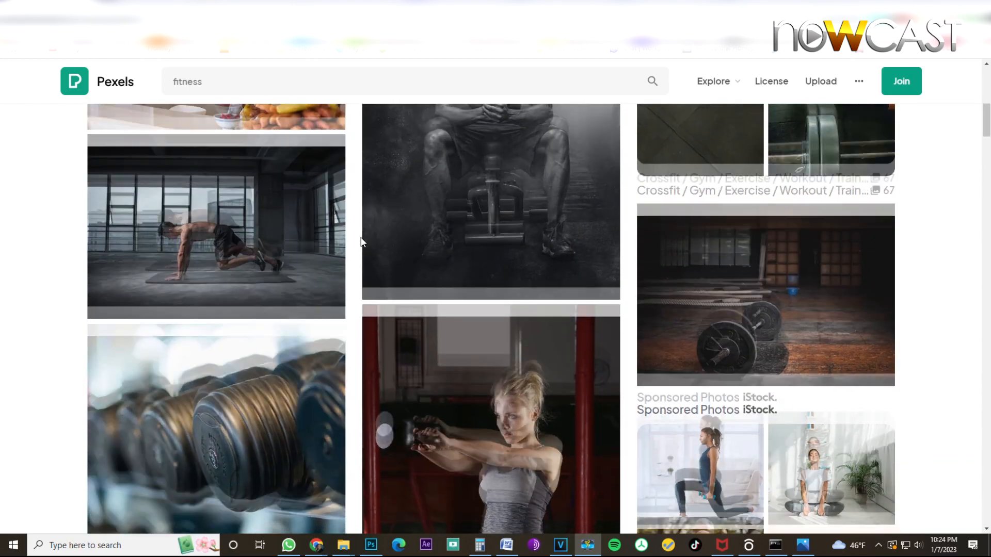
scroll(361, 241, down, 4)
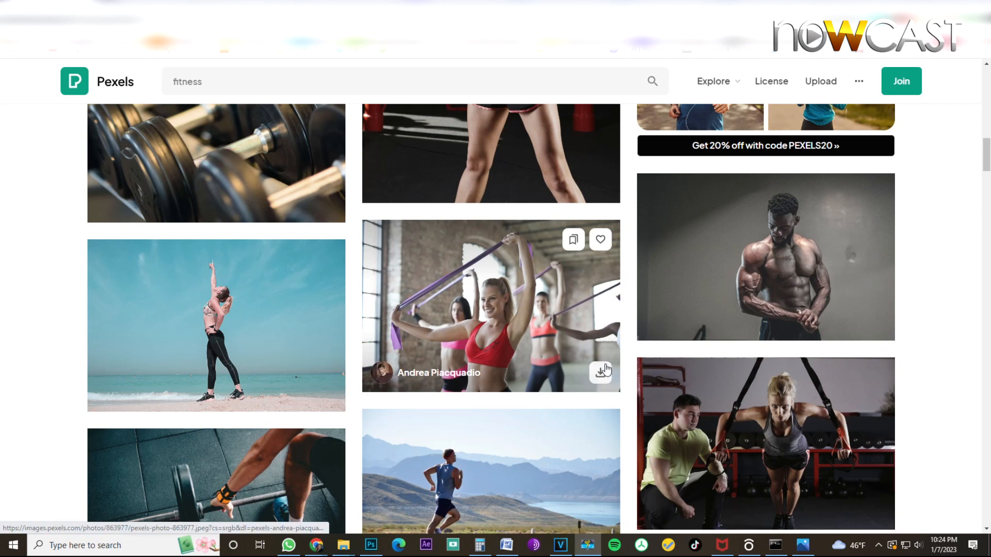
click(600, 370)
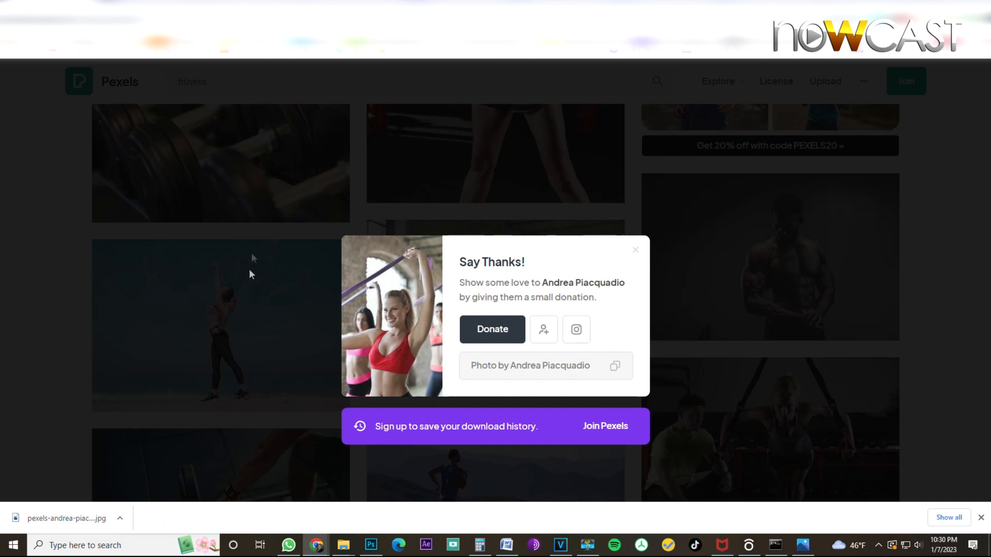
Switch to Photopea and open the Appearance Template file from the computer.
click(227, 41)
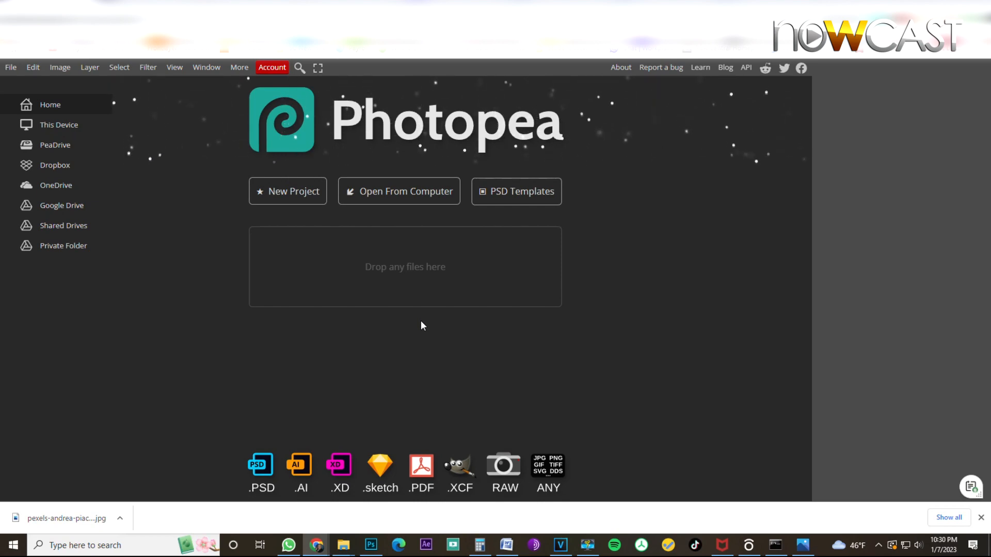
click(407, 197)
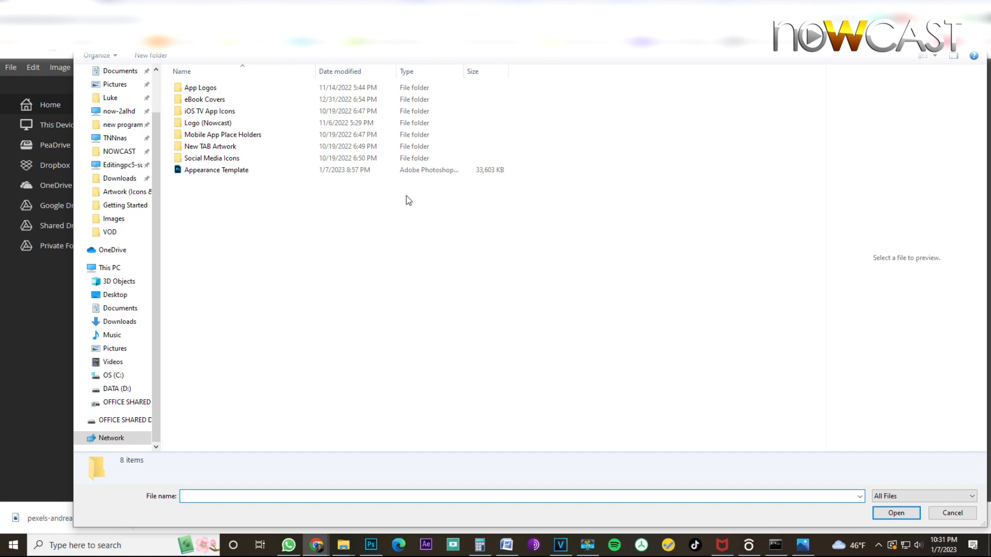
double_click(217, 171)
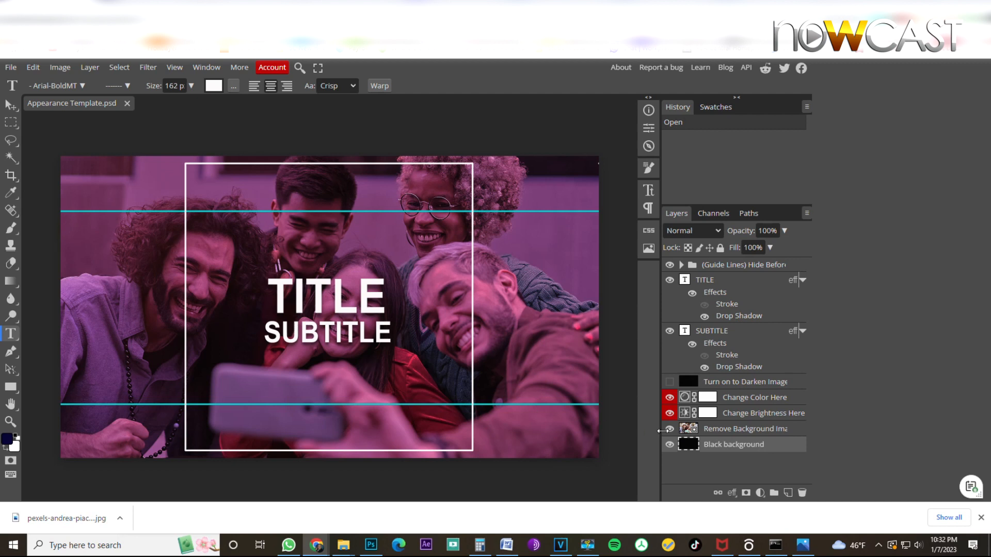
Hide the Remove Background Image layer and place the newest downloaded fitness photo from the Downloads folder above it.
click(739, 432)
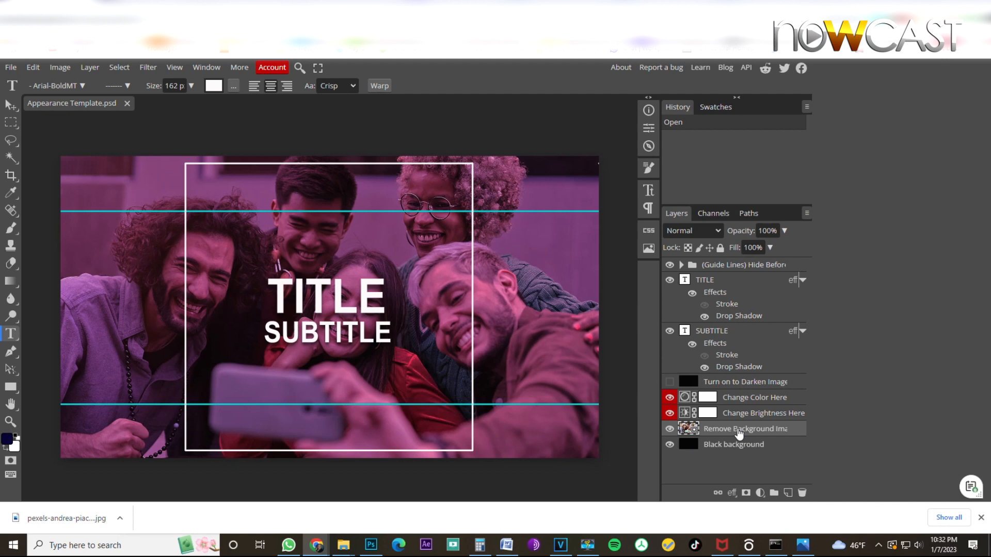
click(669, 430)
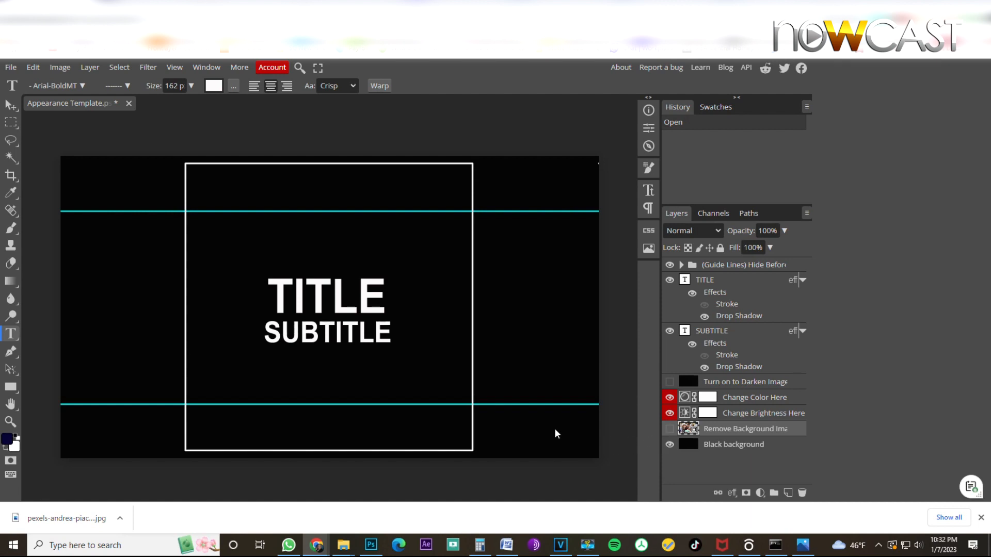
click(10, 67)
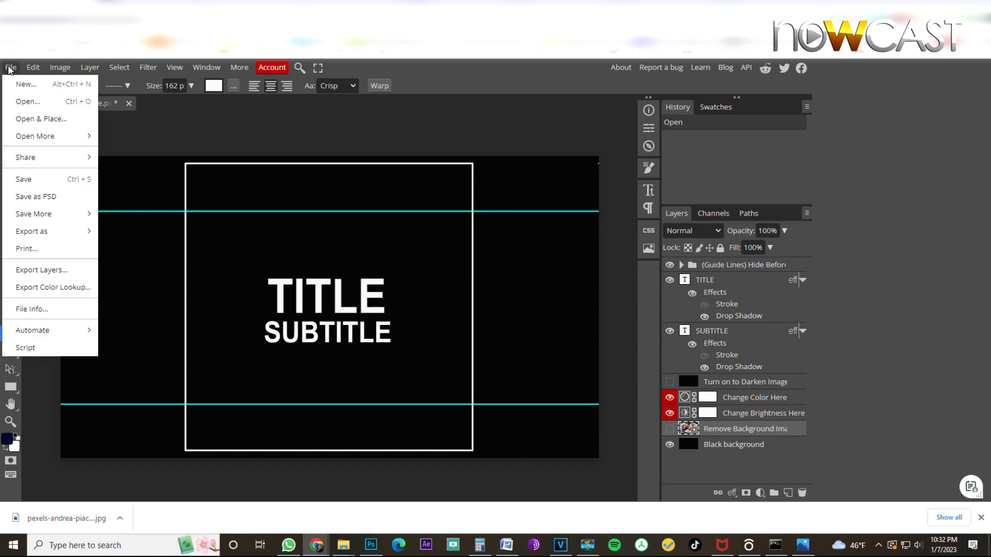
click(23, 119)
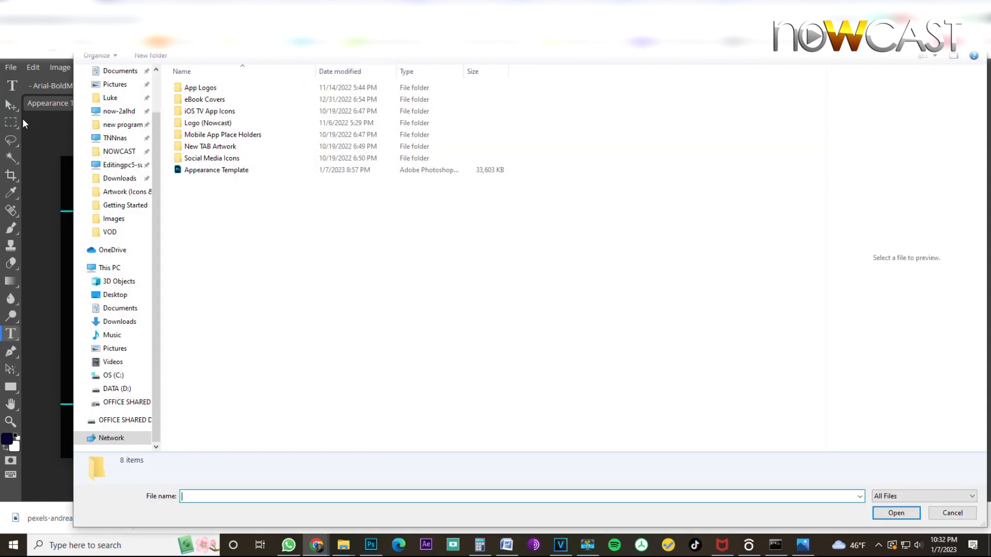
click(112, 180)
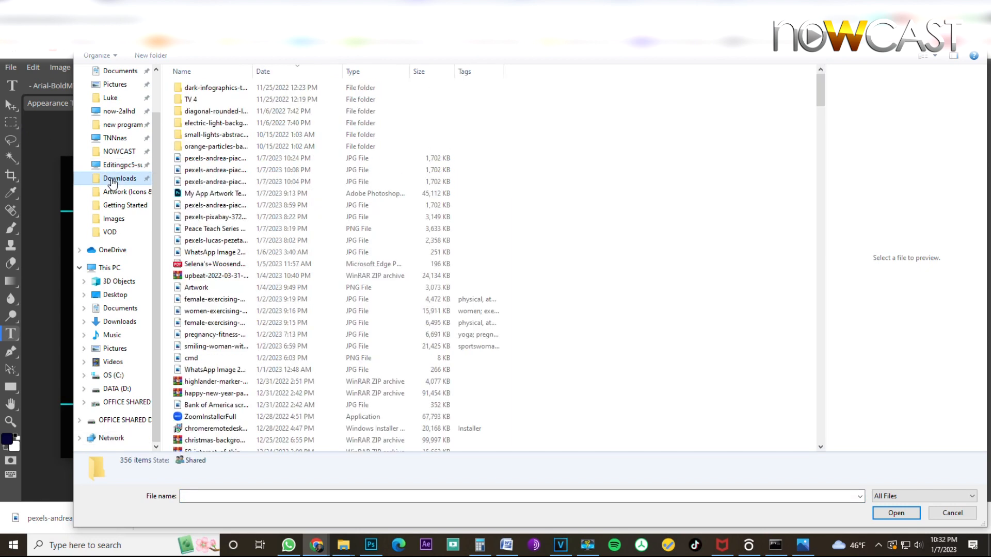
double_click(195, 159)
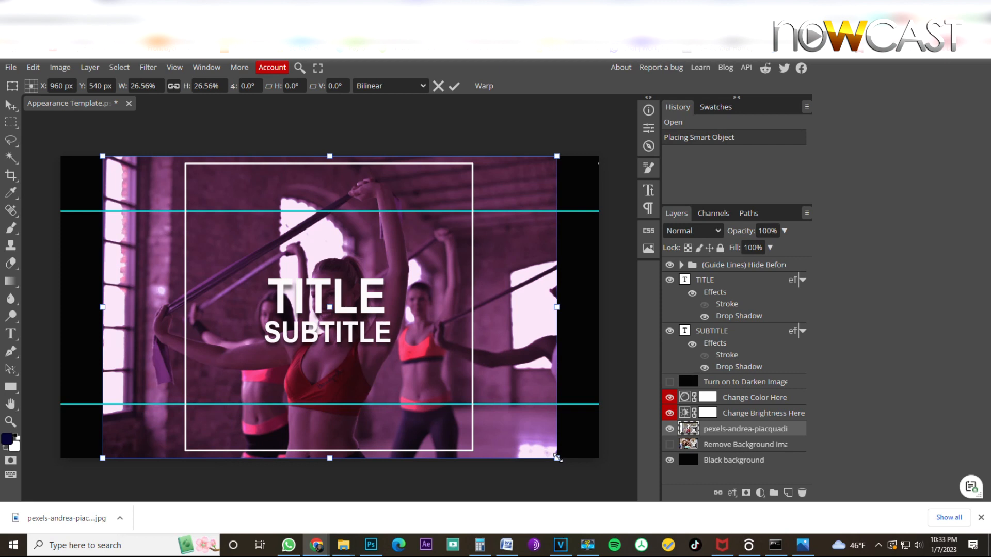
Scale the placed photo to about 40.6% to cover the canvas and move it up so the woman's face sits above the title.
drag(557, 458, 648, 556)
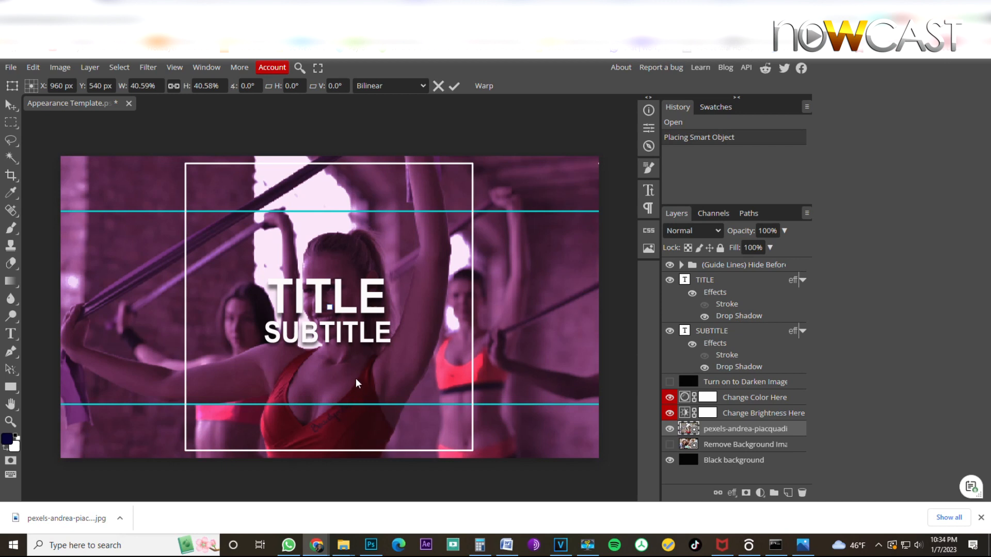
key(Return)
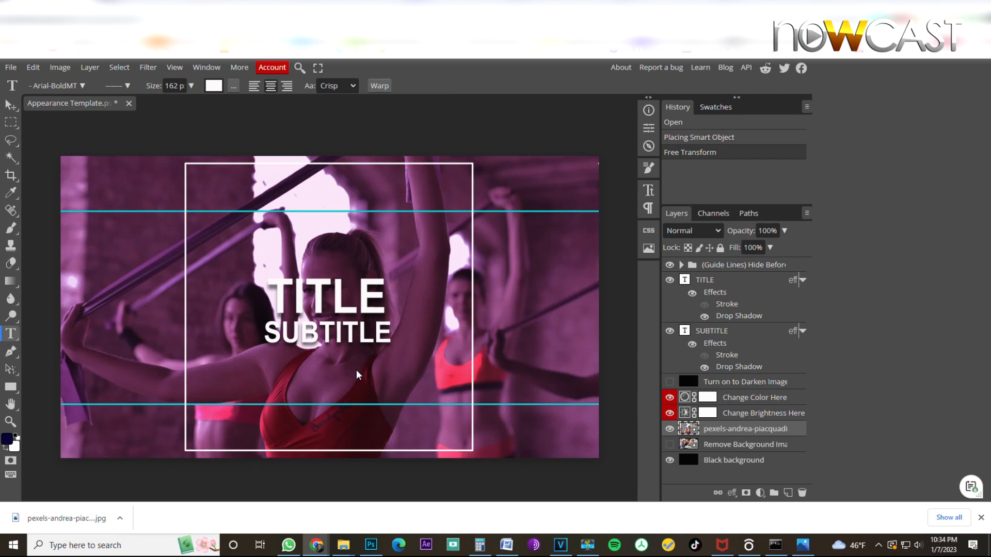
key(v)
drag(338, 391, 331, 330)
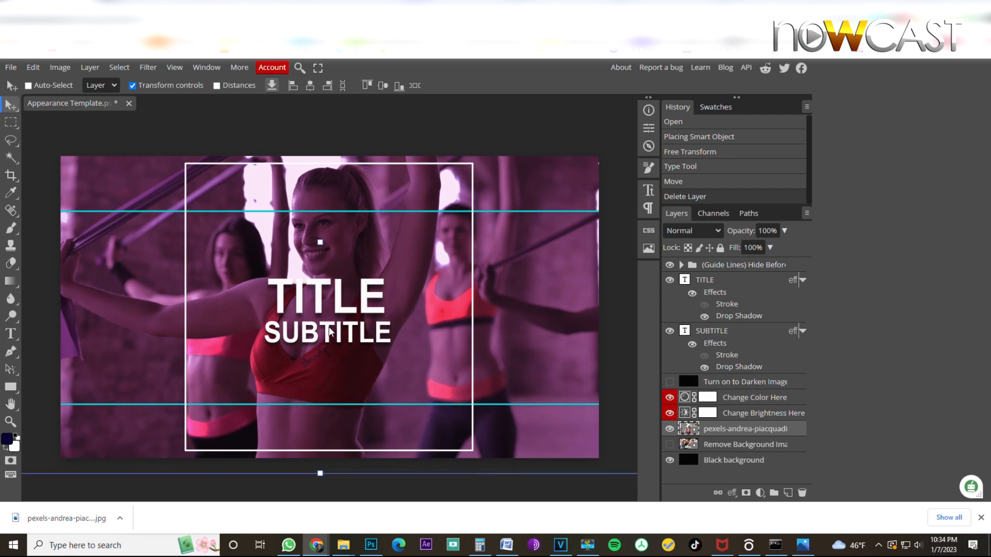
drag(329, 328, 330, 327)
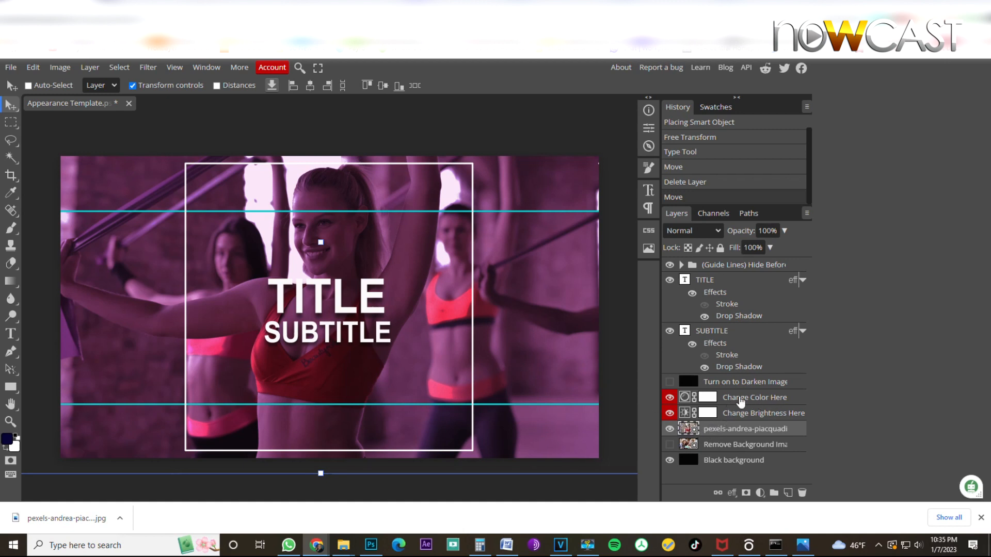
Change the photo filter colour of the Change Color Here layer to cyan 00f5fe.
double_click(684, 399)
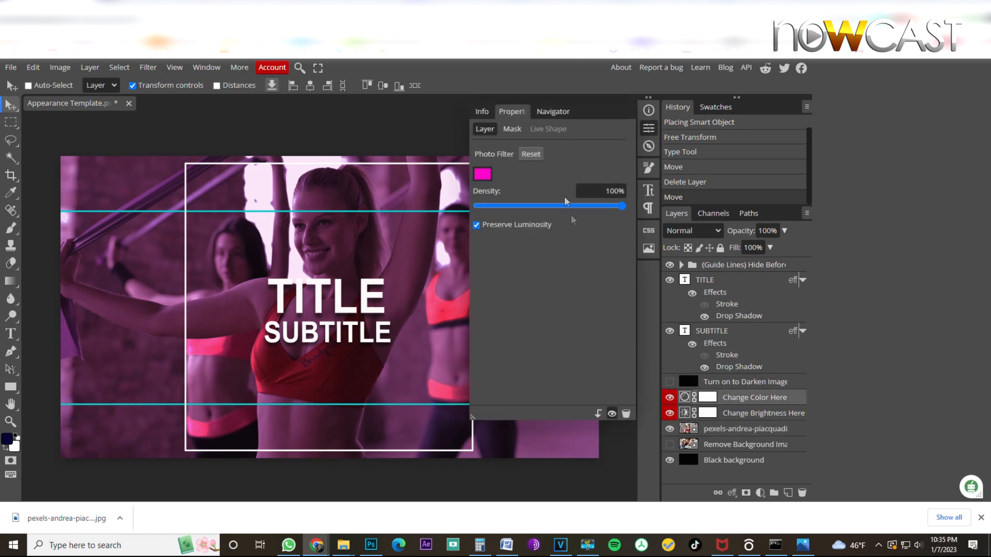
click(483, 175)
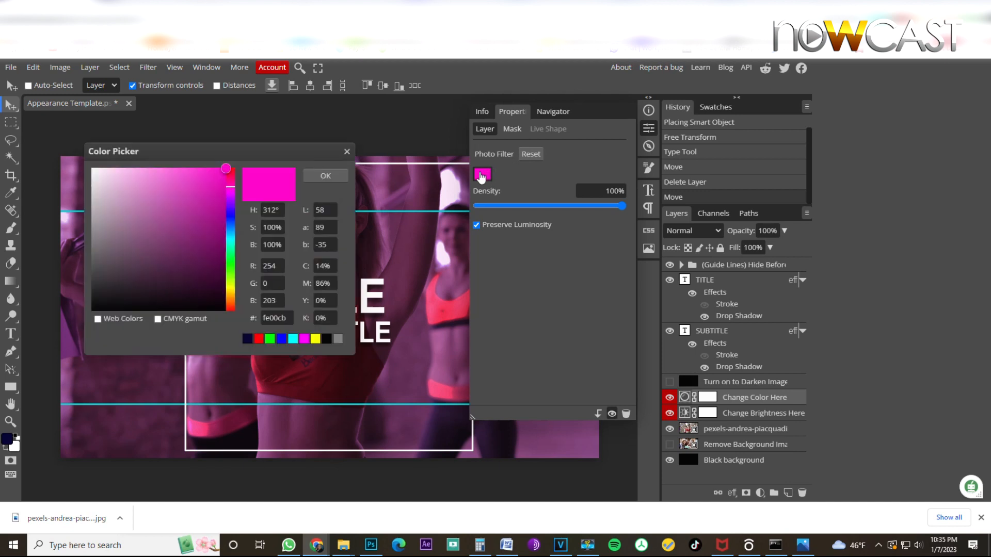
drag(266, 150, 630, 161)
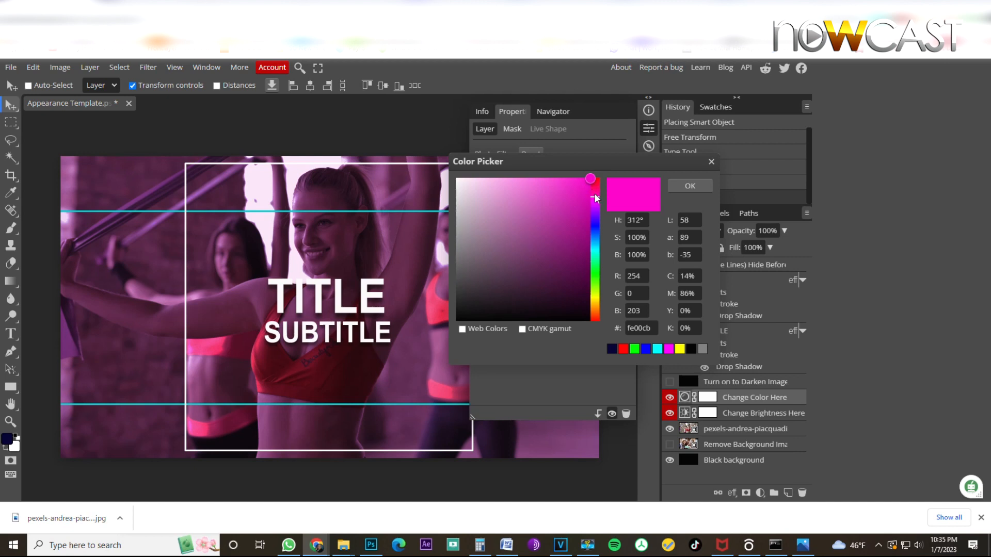
mouse_move(599, 199)
mouse_down()
mouse_move(594, 186)
mouse_move(597, 254)
mouse_up()
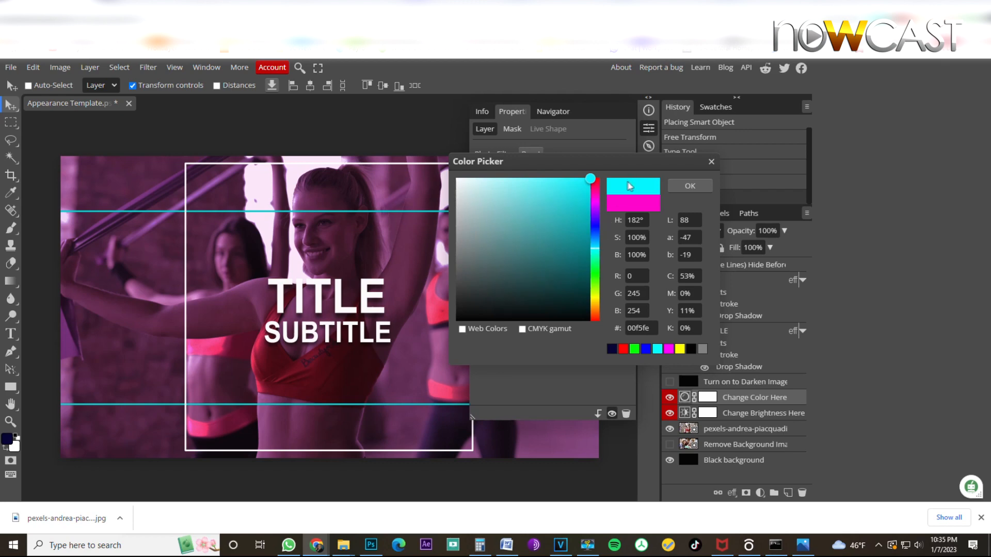
click(689, 187)
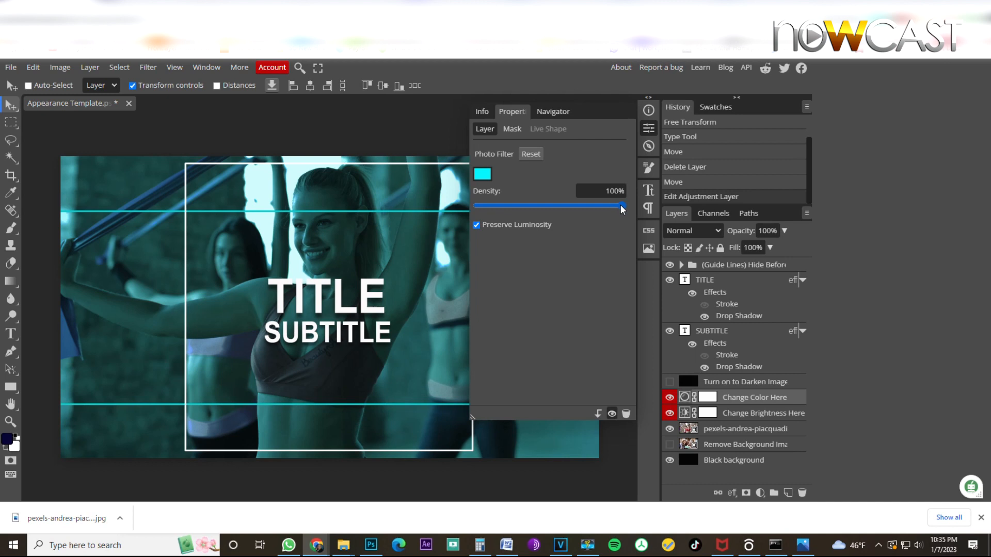
Try the photo filter at 0% density, return it to 100%, and close the layer properties.
drag(621, 205, 485, 213)
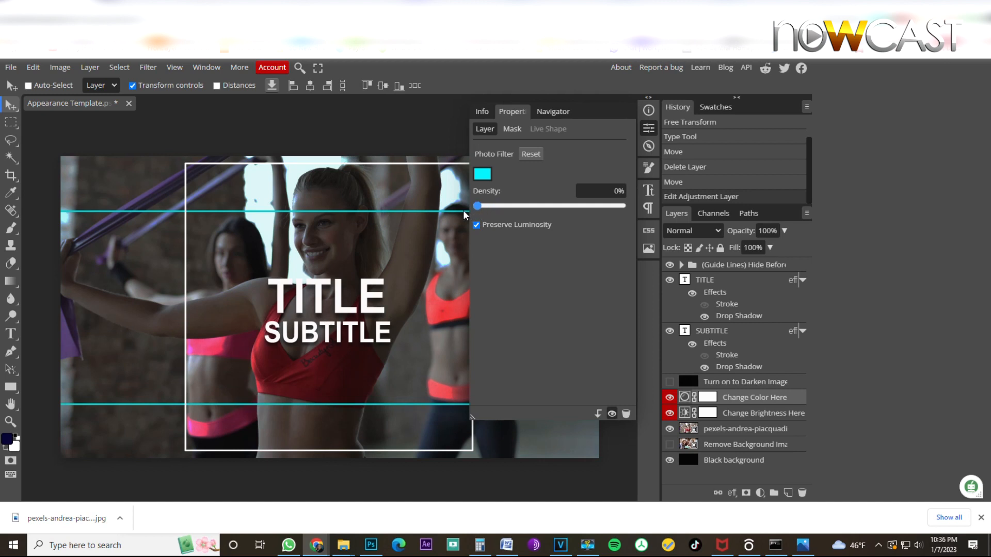
drag(463, 209, 581, 215)
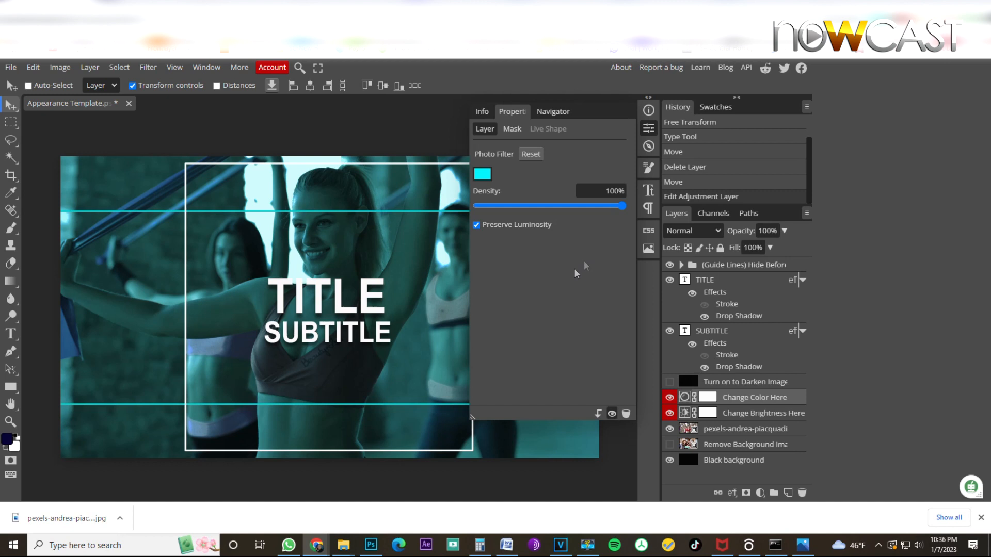
click(649, 110)
click(649, 110)
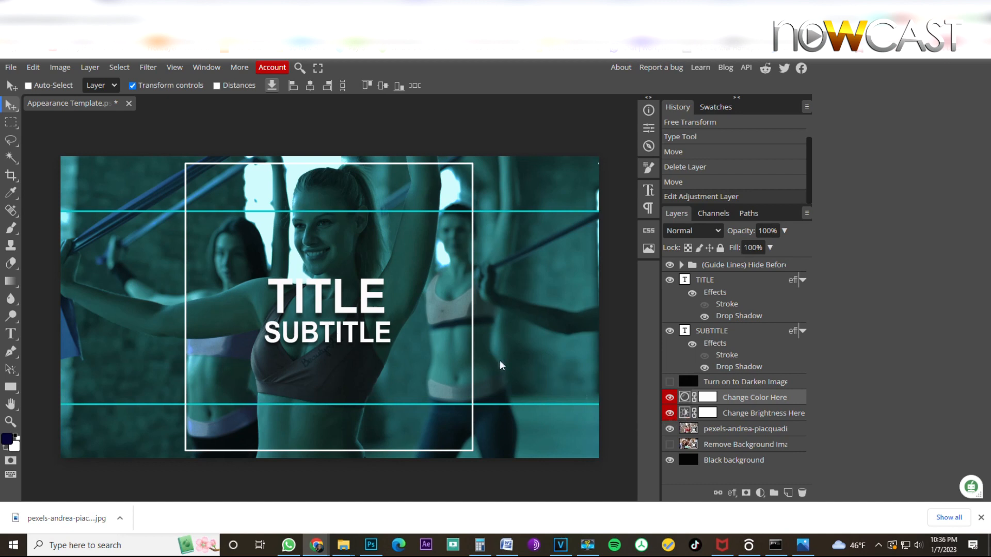
Set the brightness of the Change Brightness Here layer to -145.
double_click(685, 416)
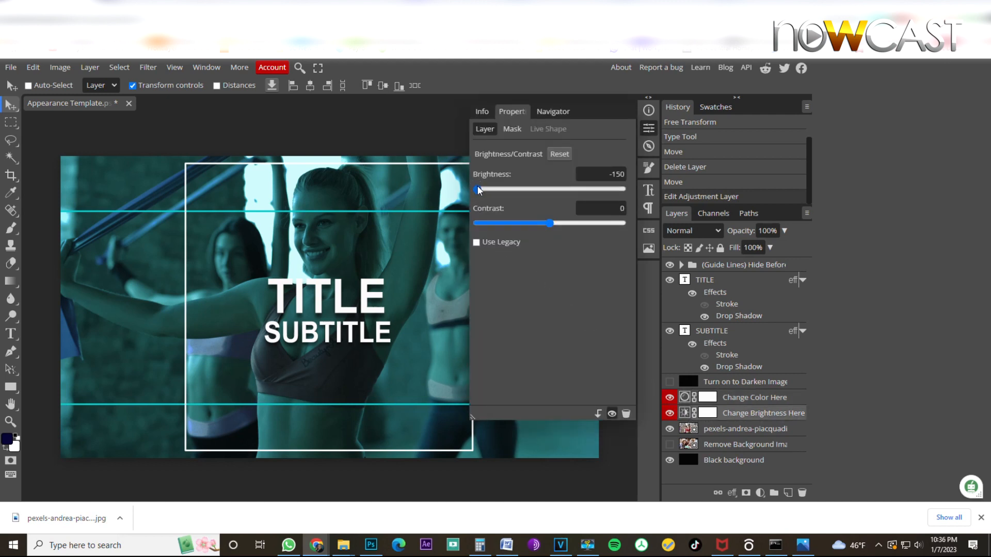
drag(477, 186, 500, 196)
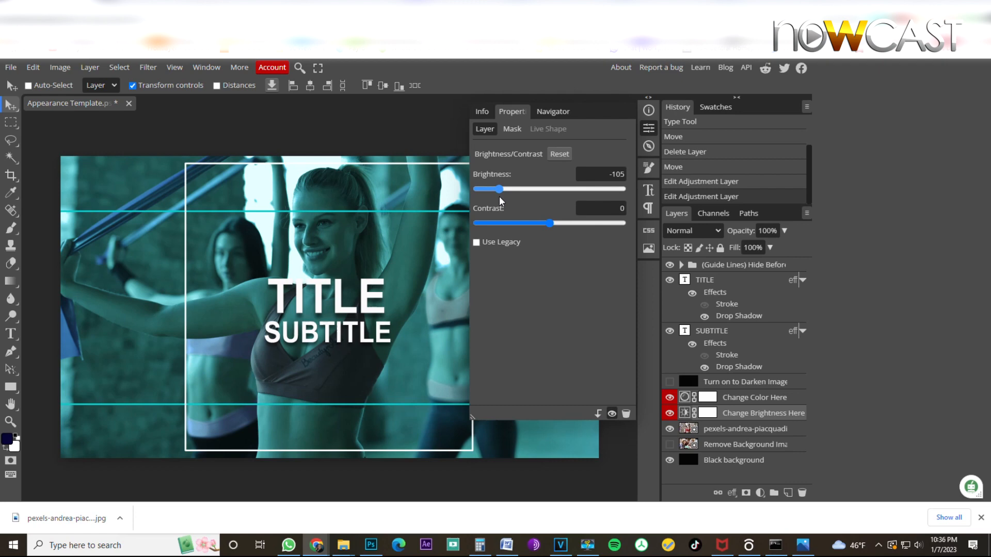
drag(500, 196, 479, 203)
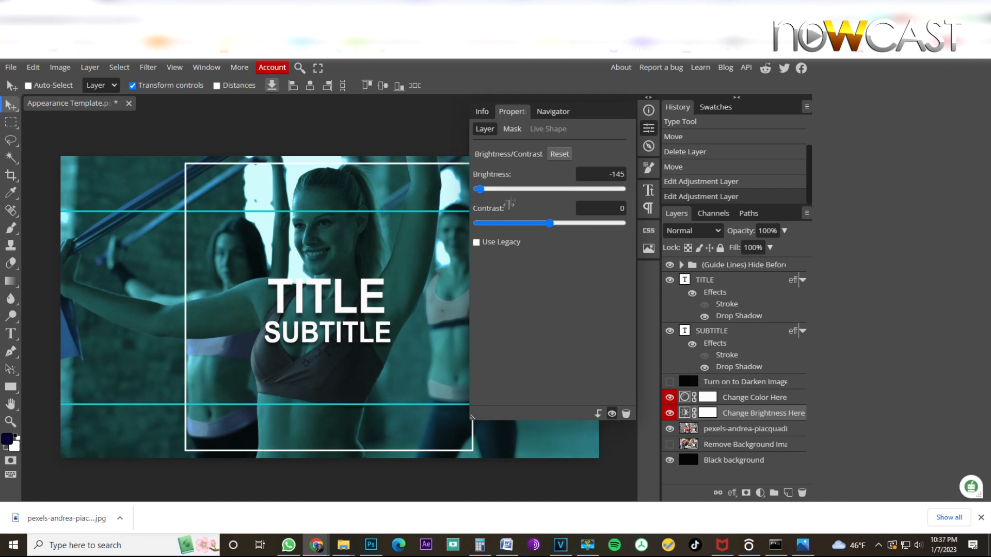
Set the contrast of the Change Brightness Here layer to -28 and close the layer properties.
drag(551, 224, 531, 234)
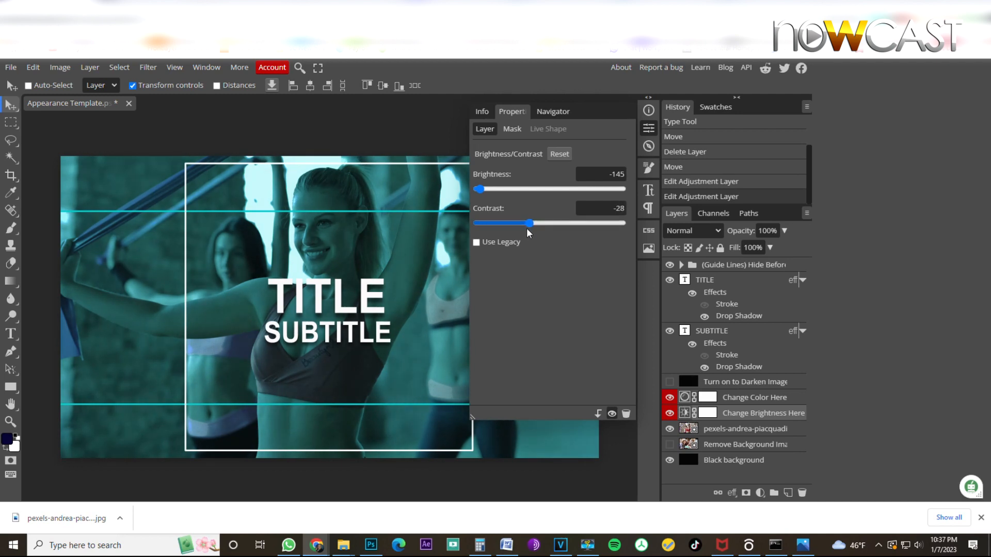
click(648, 109)
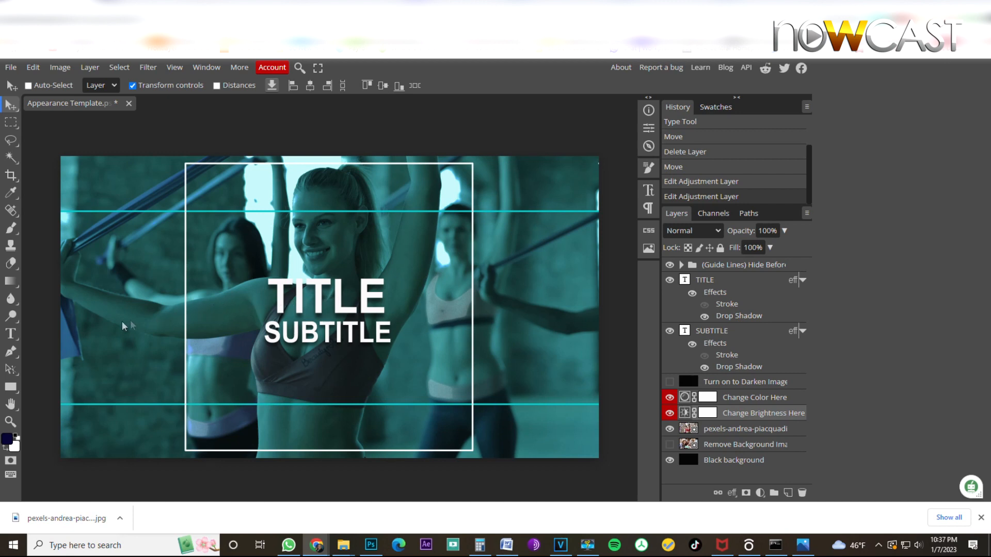
Replace the TITLE text on the canvas with WORKOUTS.
click(11, 335)
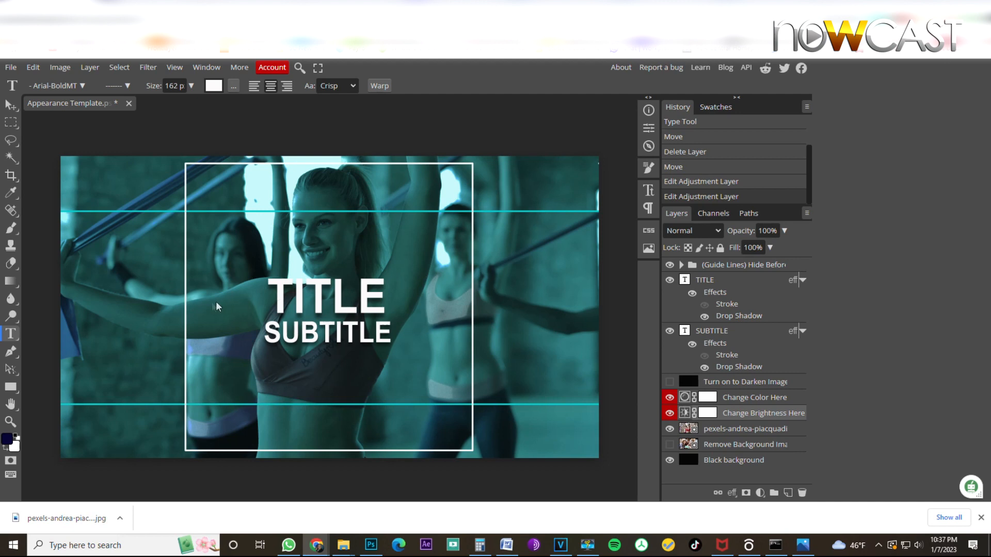
click(292, 298)
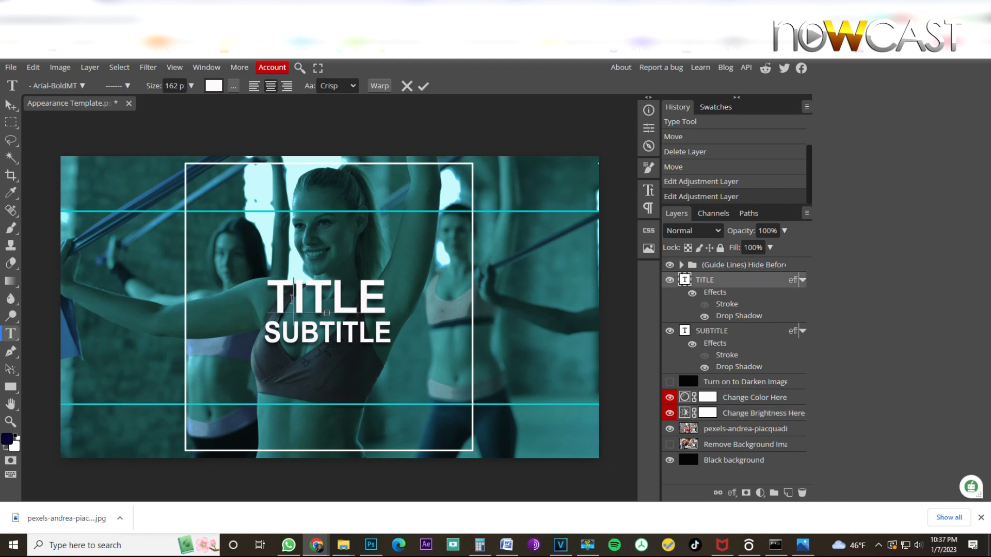
key(Left)
key(Delete)
key(Delete)
key(Delete)
key(Delete)
key(Delete)
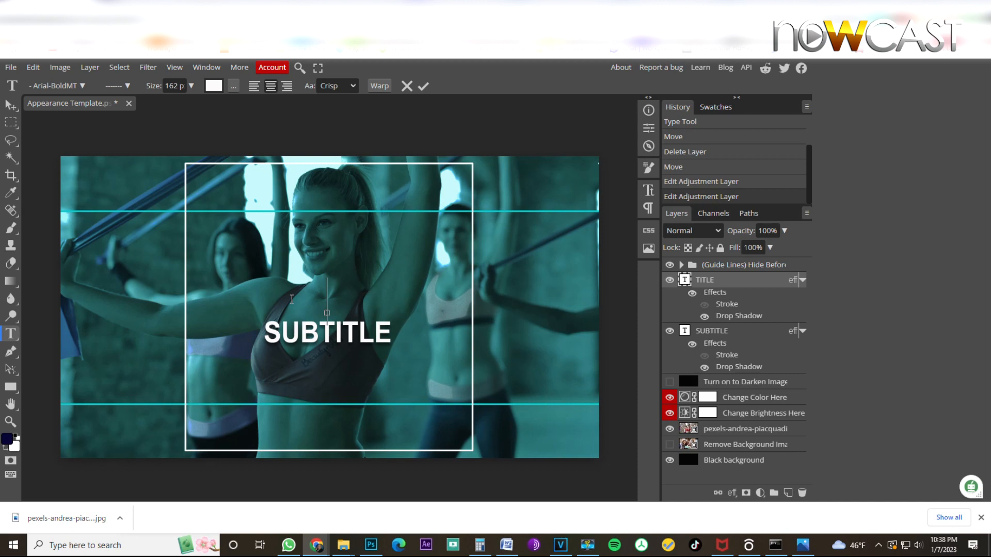
text(WORKH)
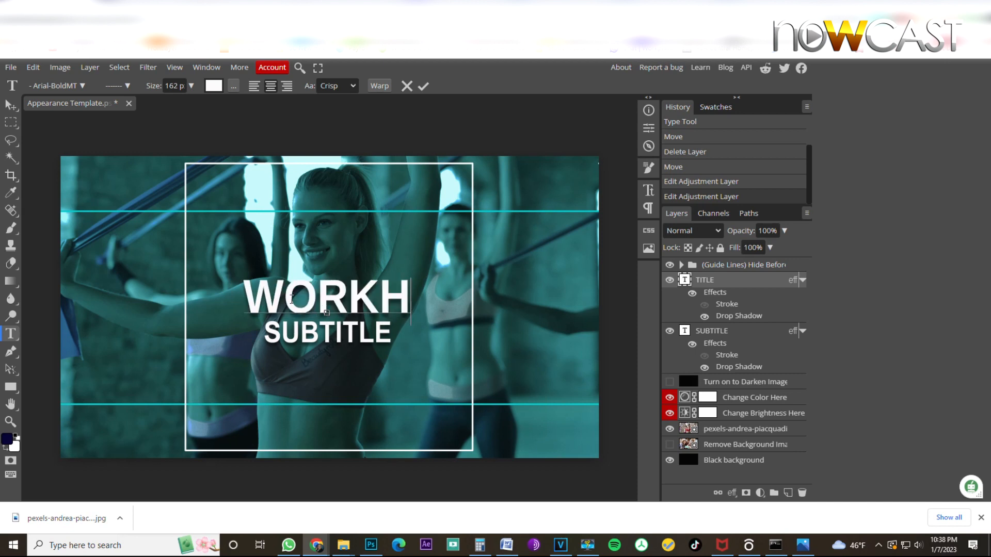
key(BackSpace)
text(OUTS)
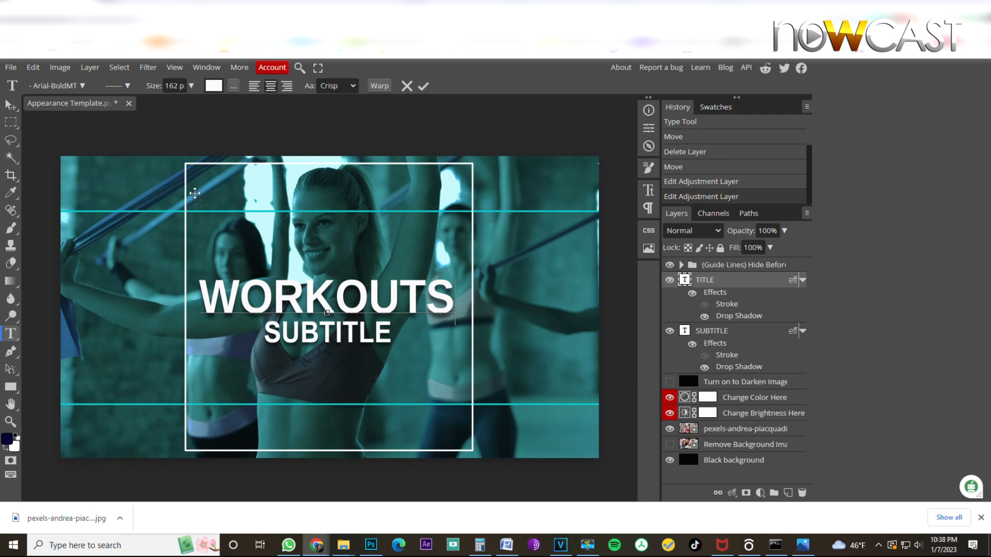
click(202, 296)
text(fdfgdf)
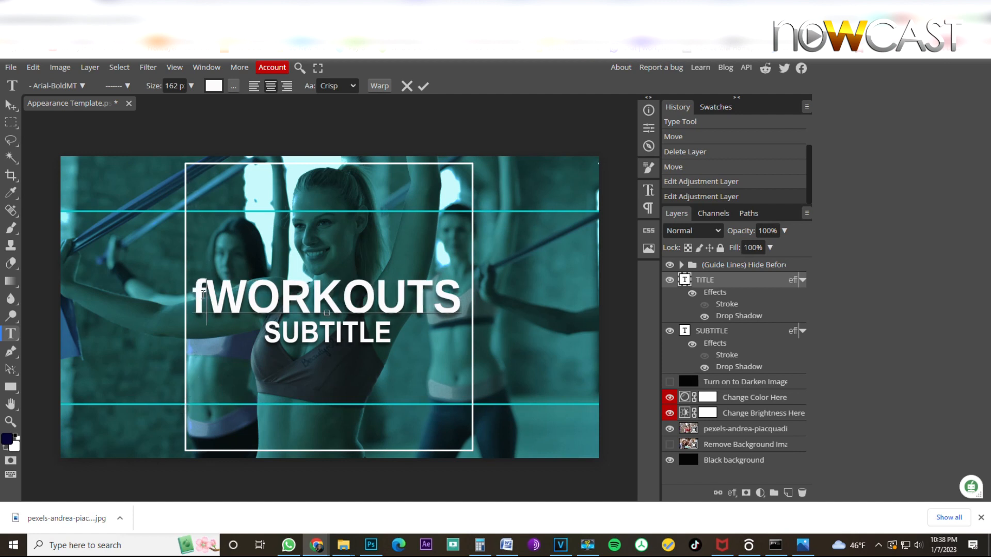
key(BackSpace)
key(BackSpace)
key(BackSpace)
key(BackSpace)
key(BackSpace)
key(BackSpace)
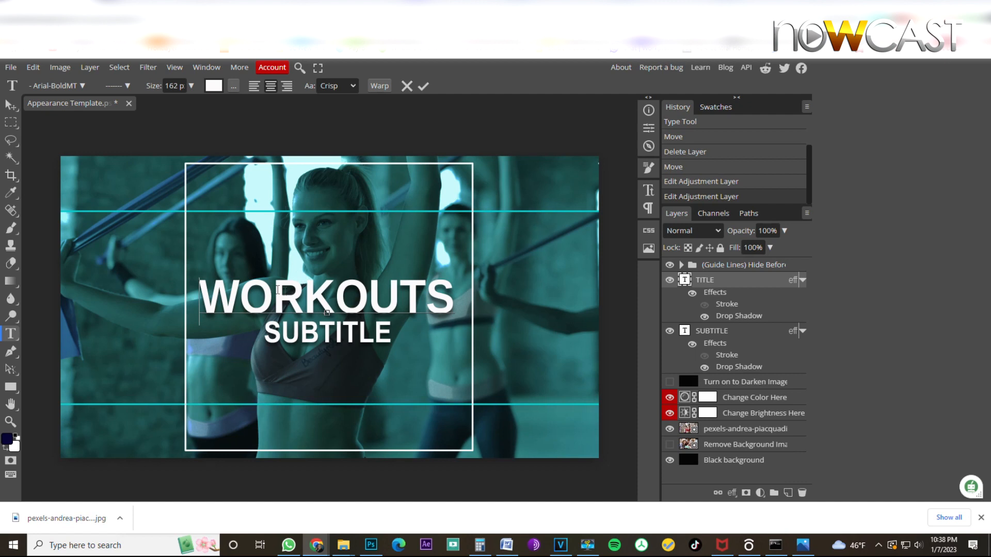
Change the font of the WORKOUTS title to Air America and apply the text edit.
double_click(289, 295)
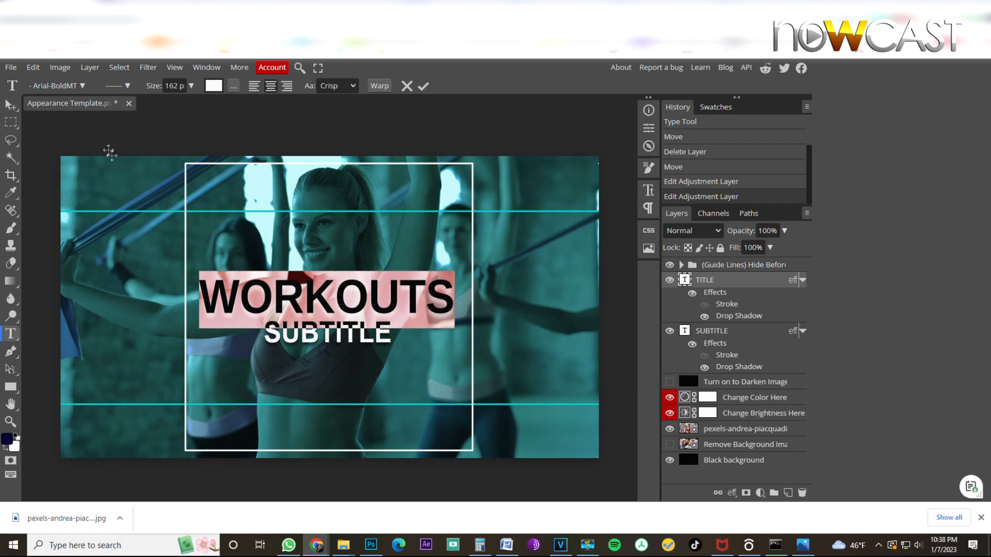
click(81, 85)
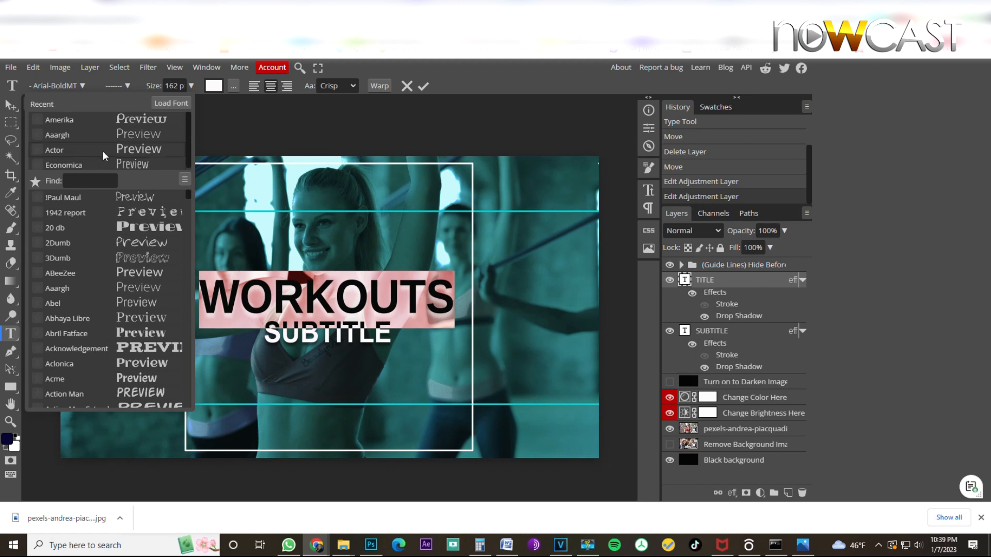
scroll(104, 152, down, 1)
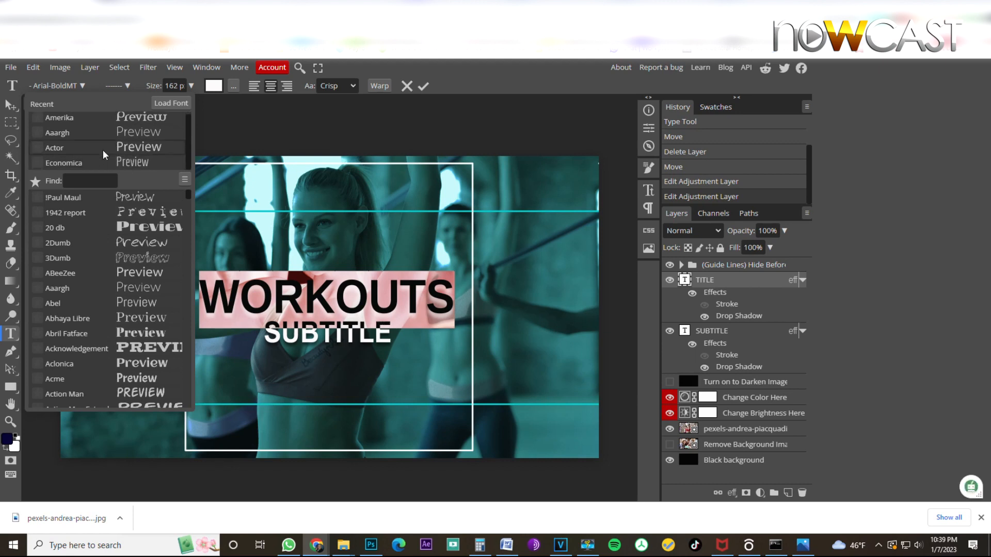
click(89, 178)
text(ameri)
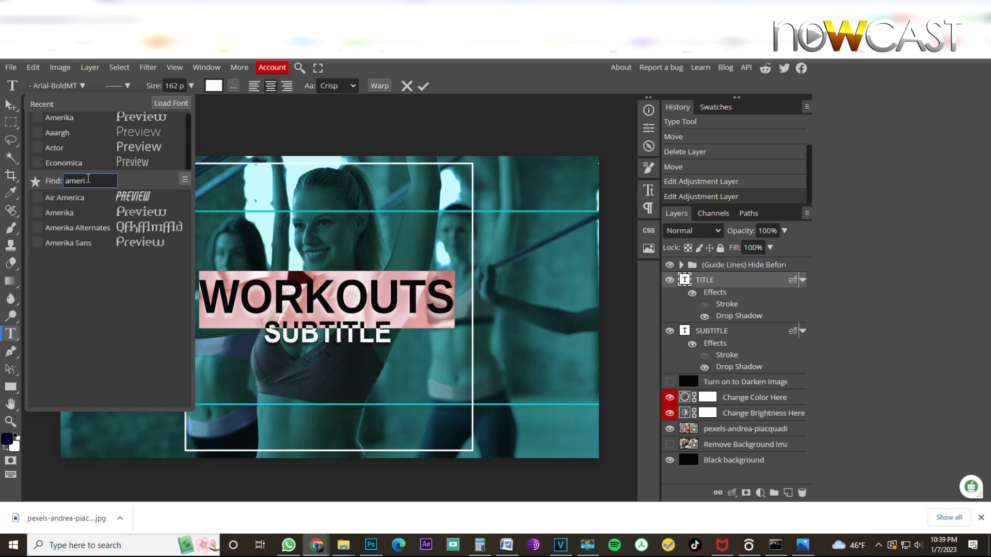
click(131, 197)
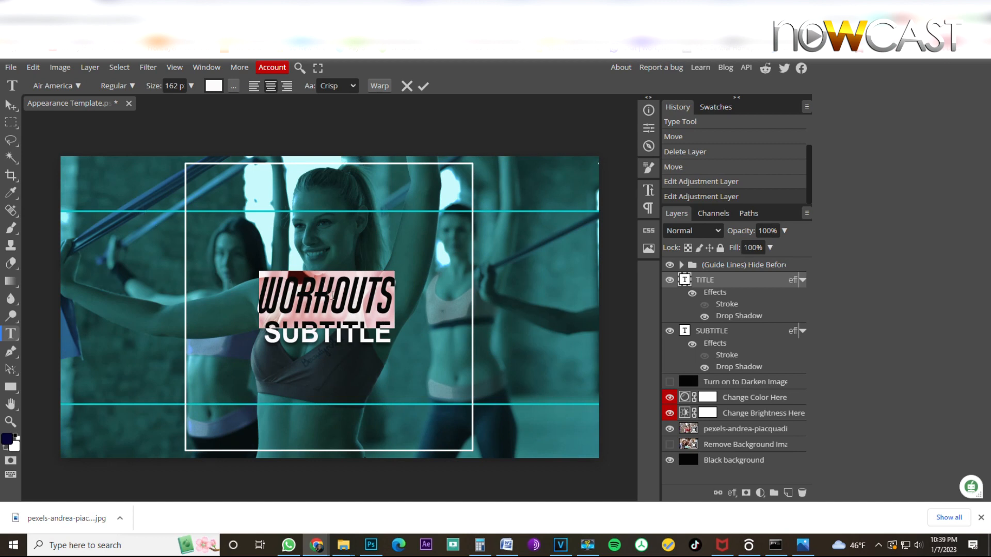
click(7, 106)
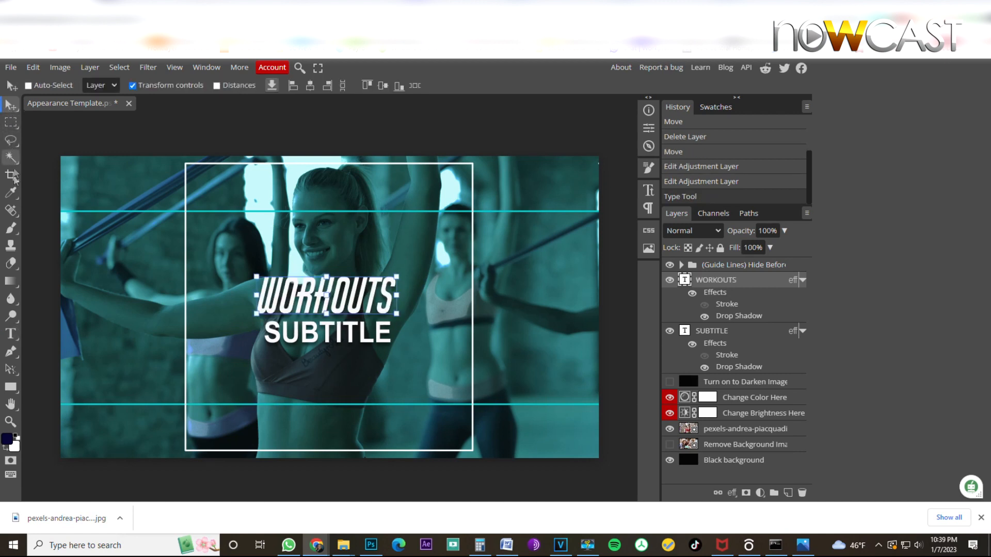
Hide and show the SUBTITLE layer once, then replace its text with VIDEO SERIES.
click(12, 336)
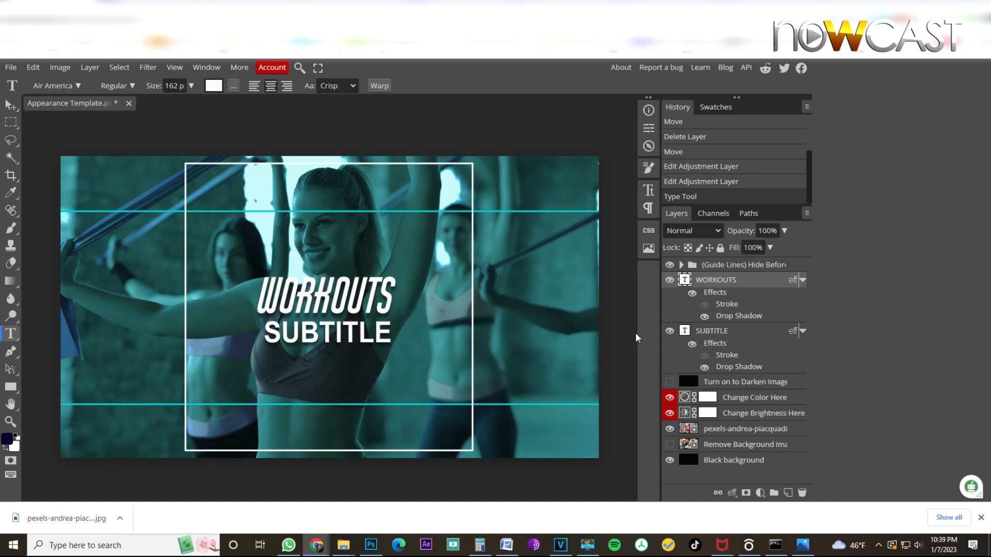
click(670, 332)
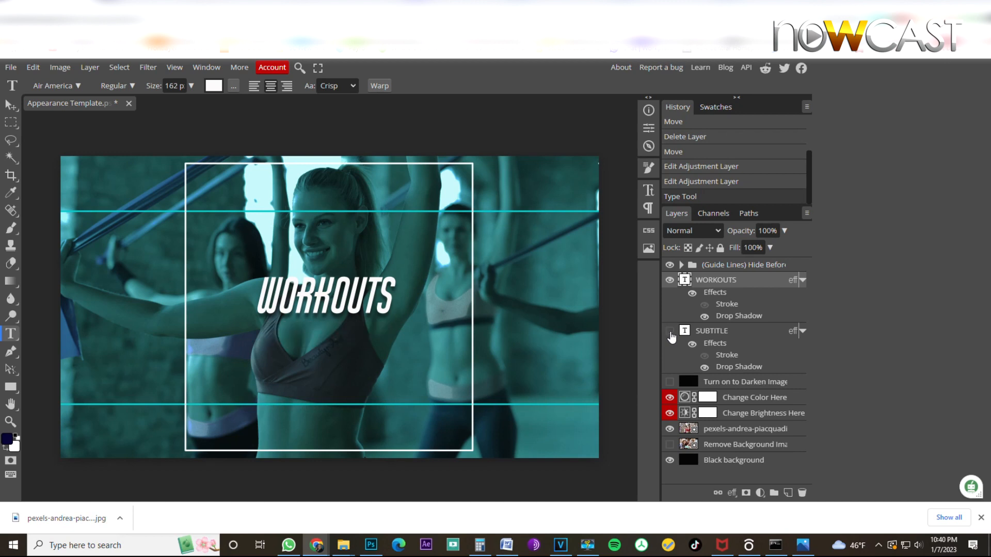
click(670, 333)
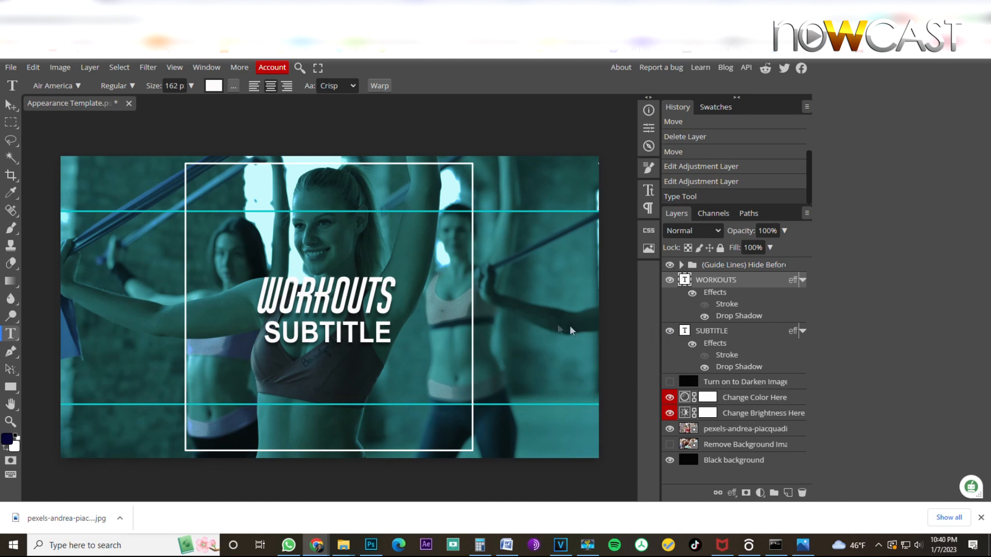
double_click(309, 332)
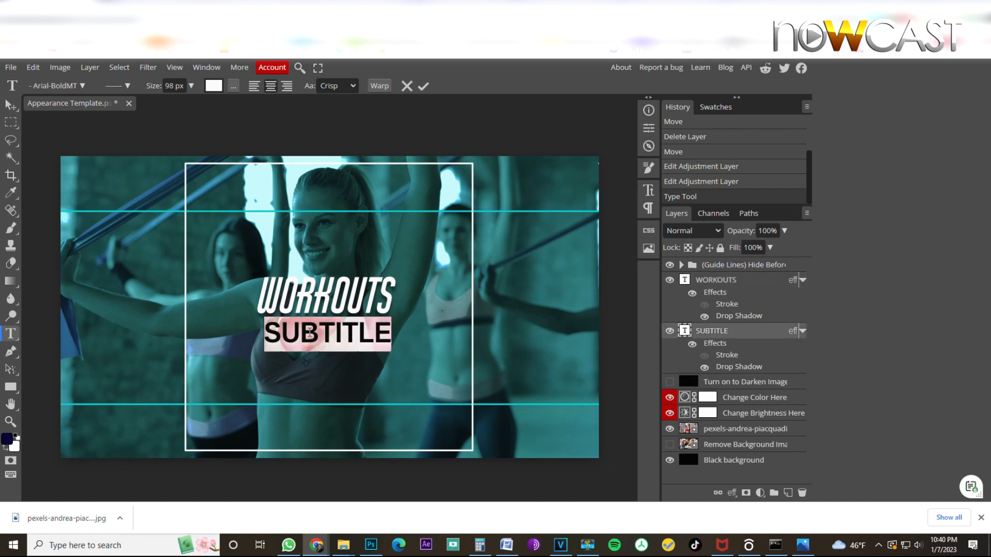
text(V)
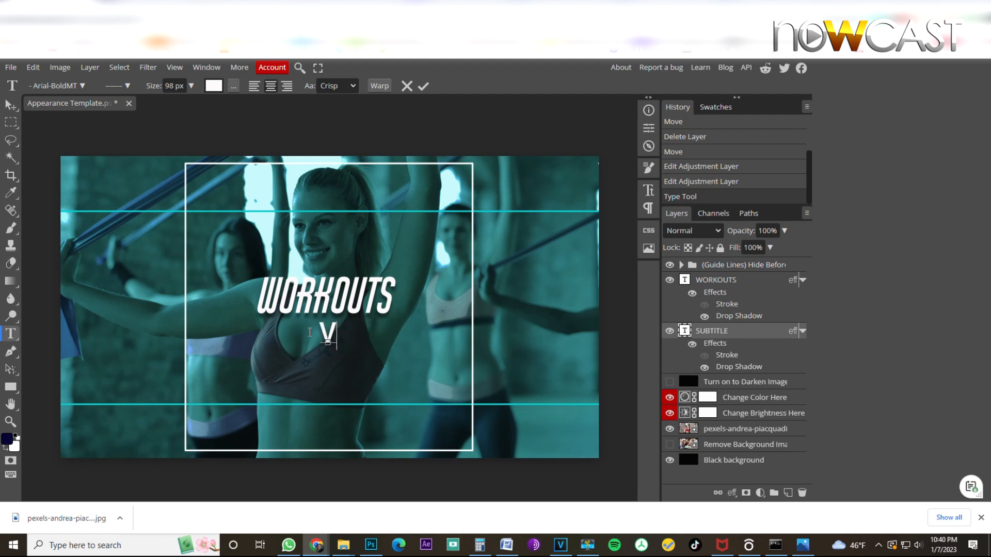
text(IDEO SERIES)
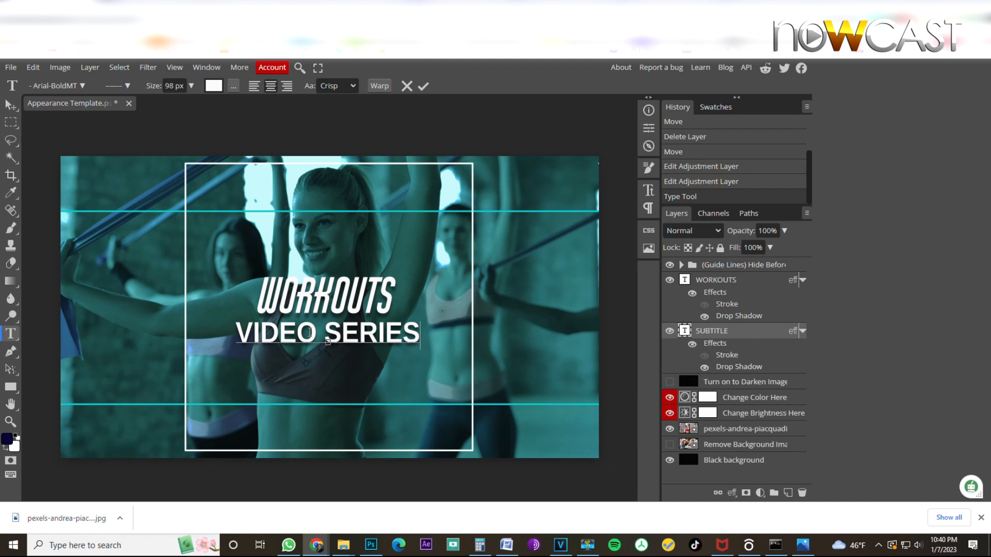
Change the font of the whole VIDEO SERIES text to Aaargh and apply the text edit.
key(ctrl+a)
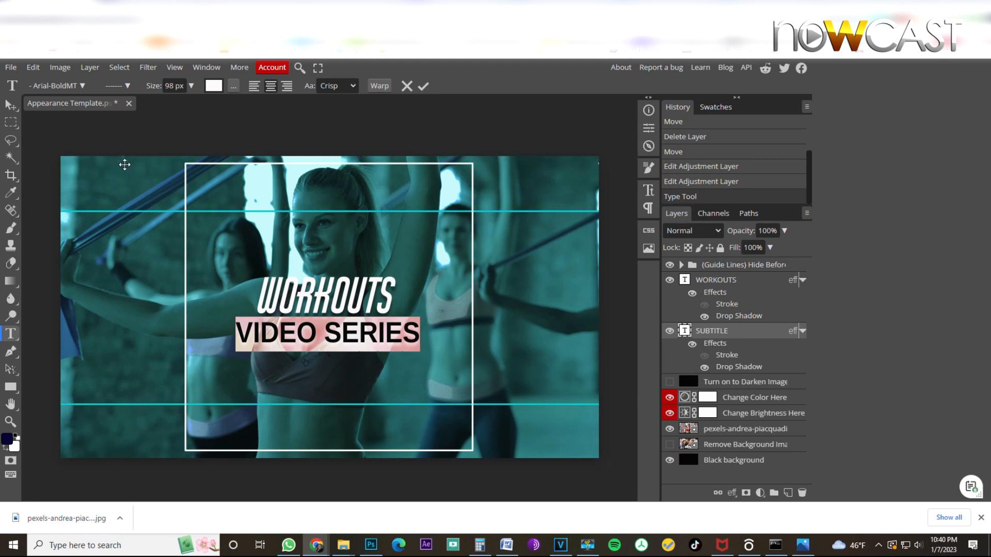
click(82, 87)
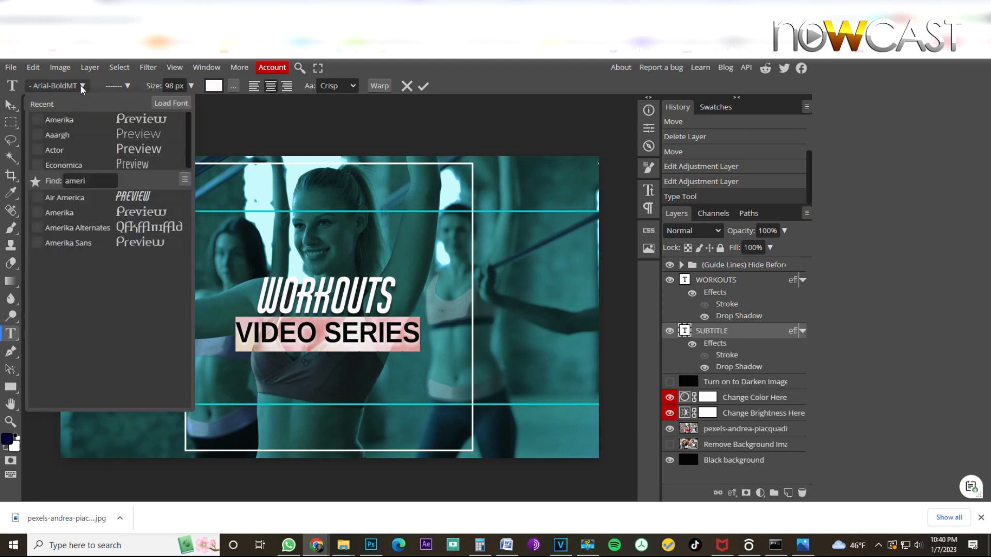
click(93, 135)
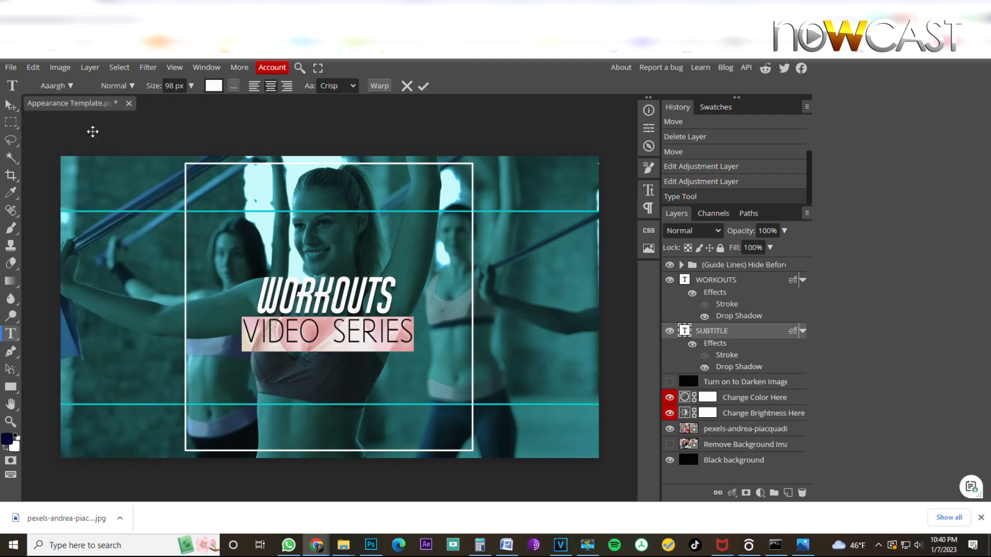
click(9, 105)
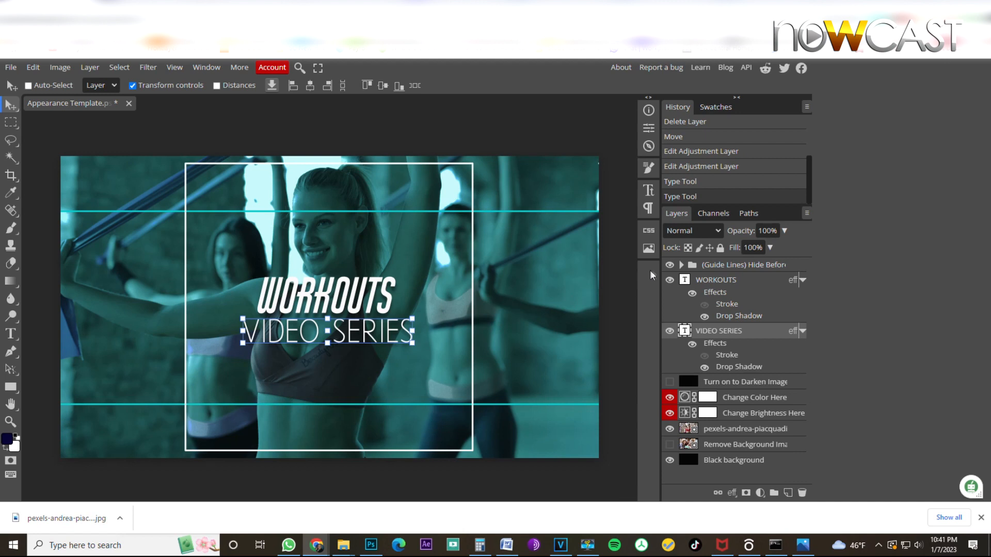
Hide the Guide Lines layer group, show it again for comparison, and leave it hidden.
click(669, 266)
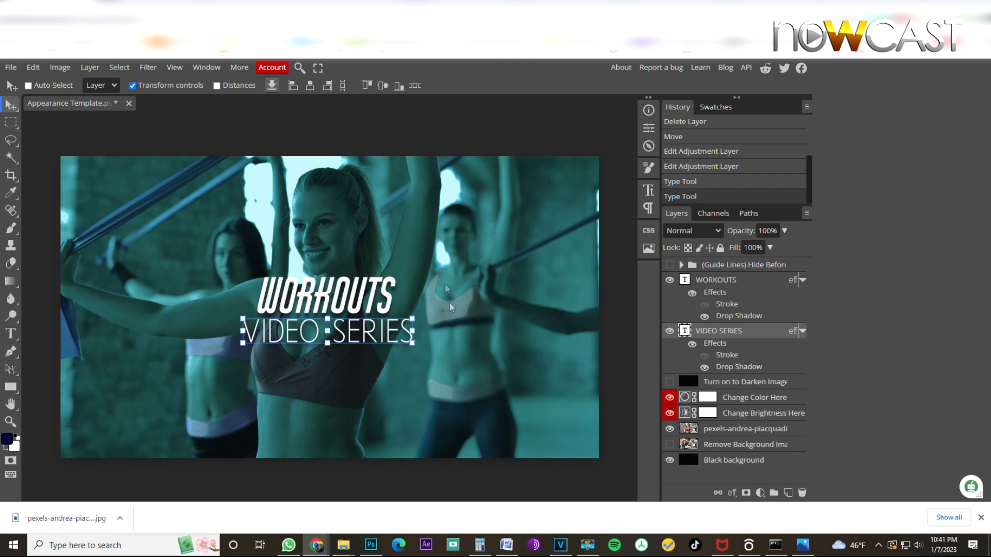
click(669, 266)
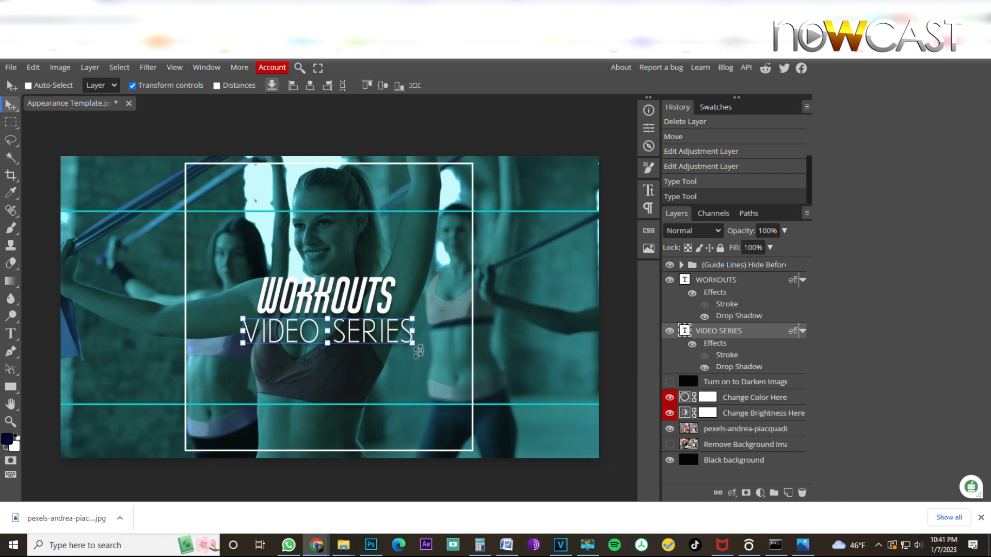
click(669, 266)
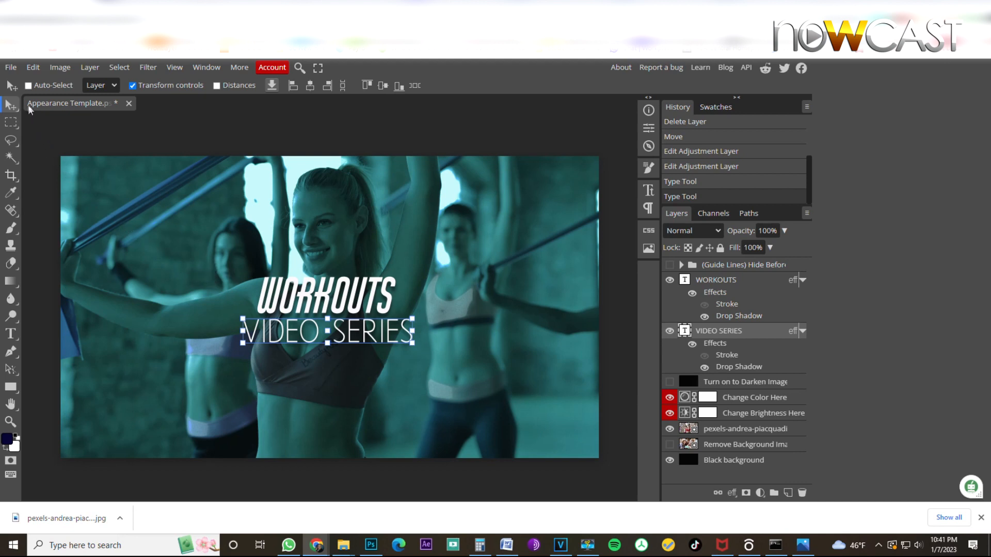
Save the document as a PSD file named My Mobile Artwork Template.
click(12, 71)
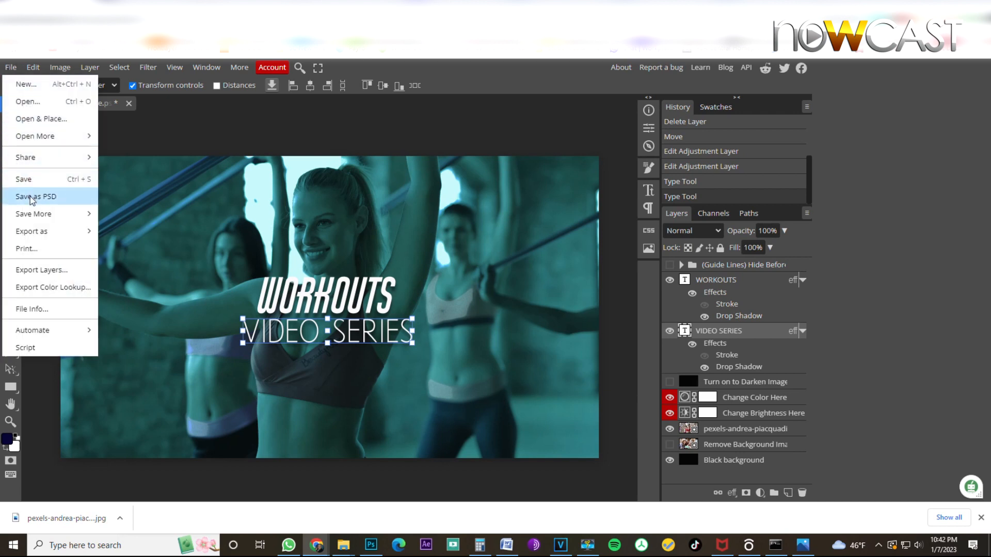
click(30, 196)
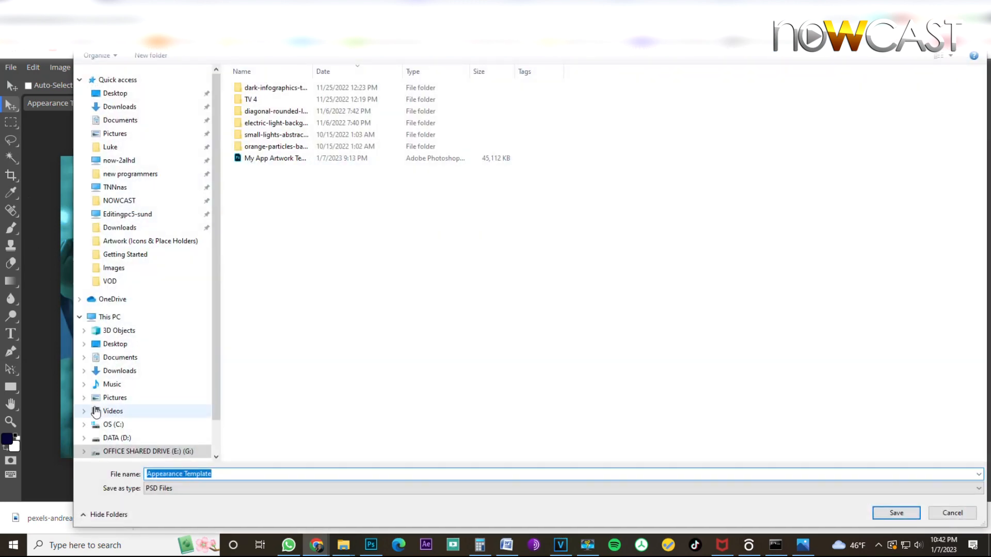
text(My )
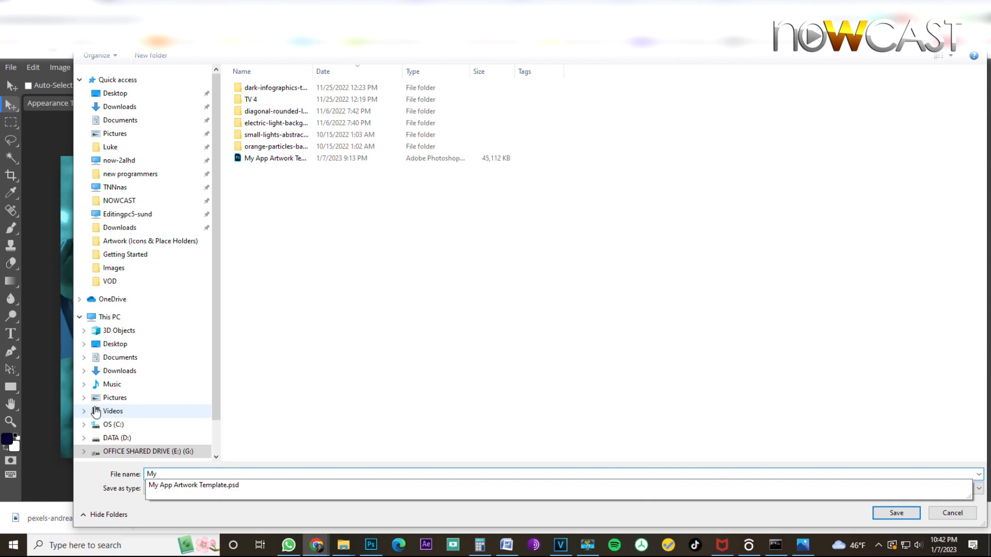
text(Mobile A)
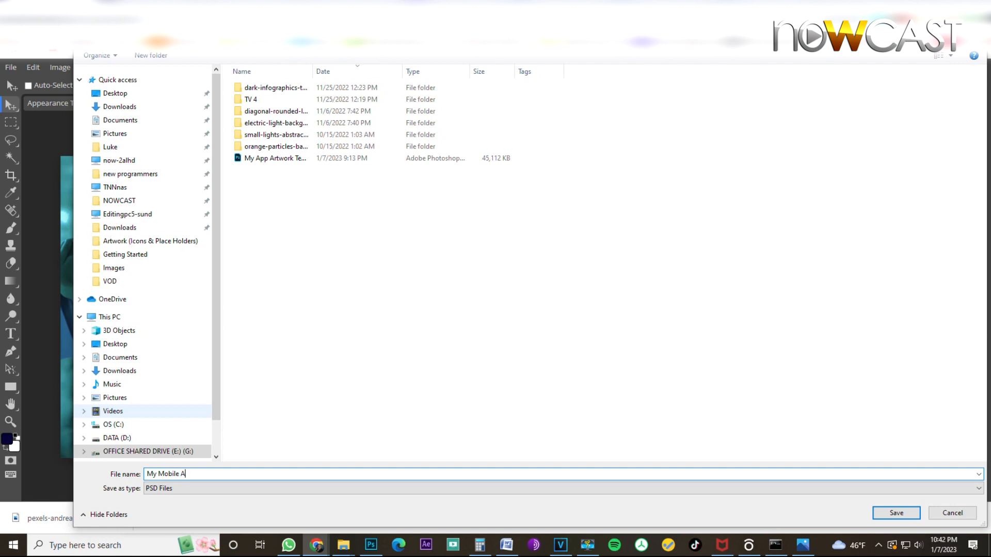
text(rtwork Template)
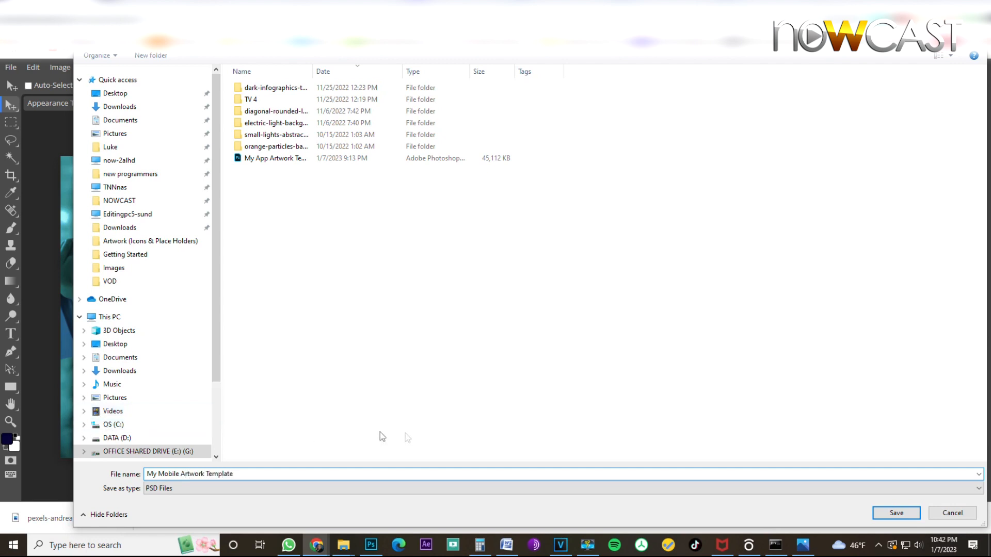
click(895, 513)
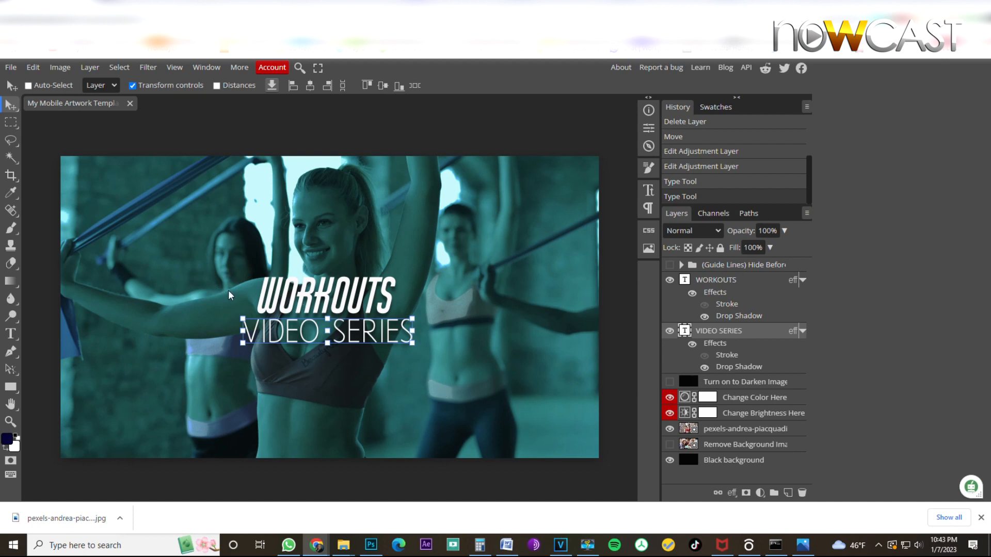
Export the artwork as a PNG at 1920 x 1080 px and 100% quality, named Workout Video Series.
click(10, 69)
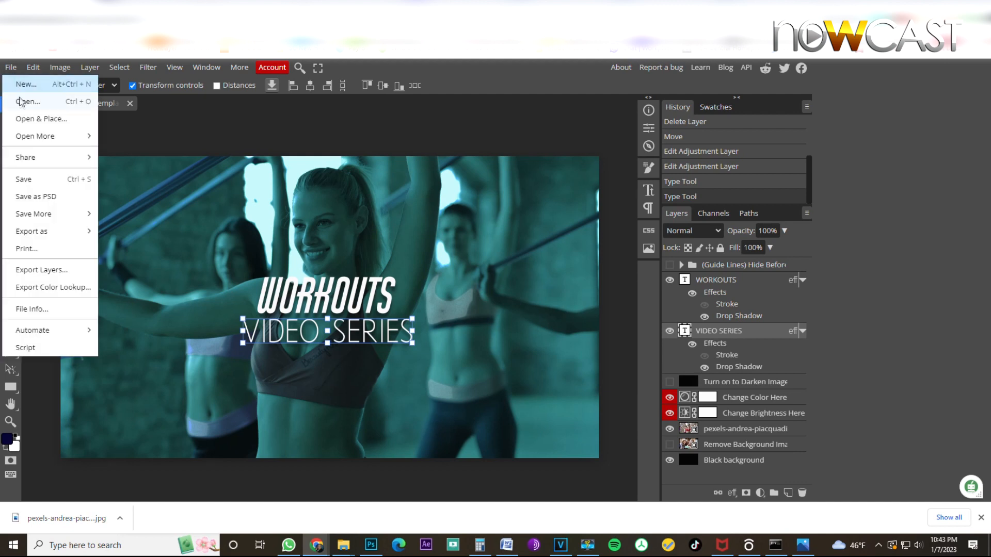
mouse_move(36, 234)
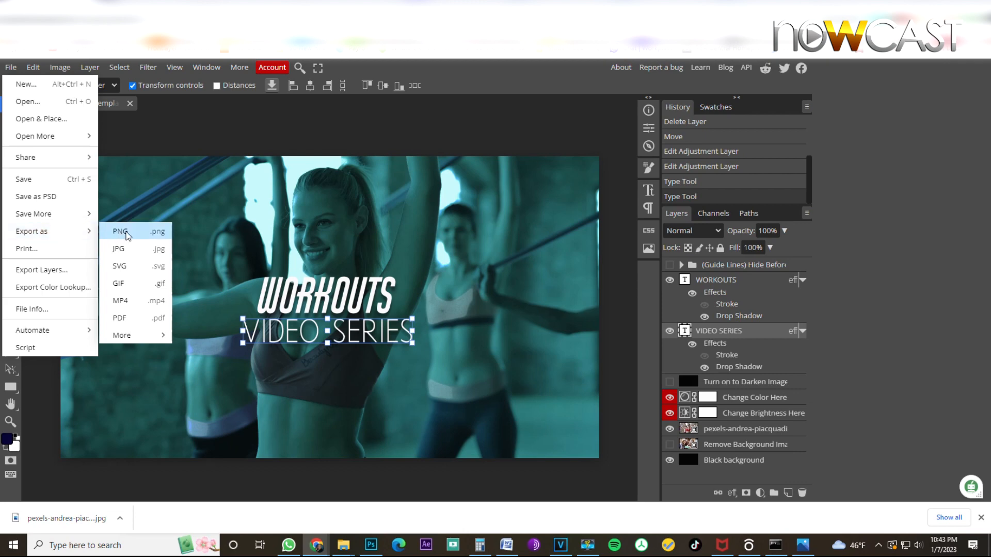
click(126, 232)
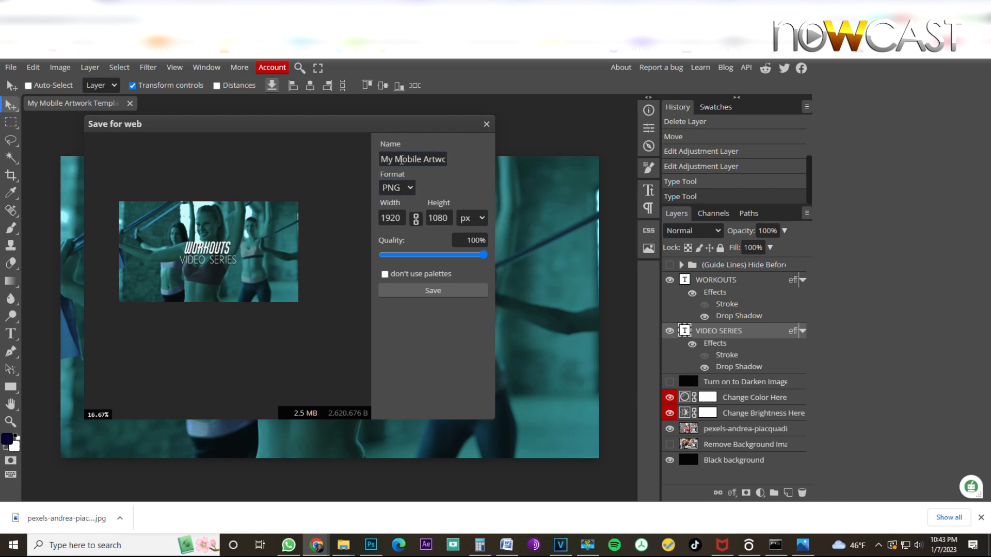
triple_click(398, 161)
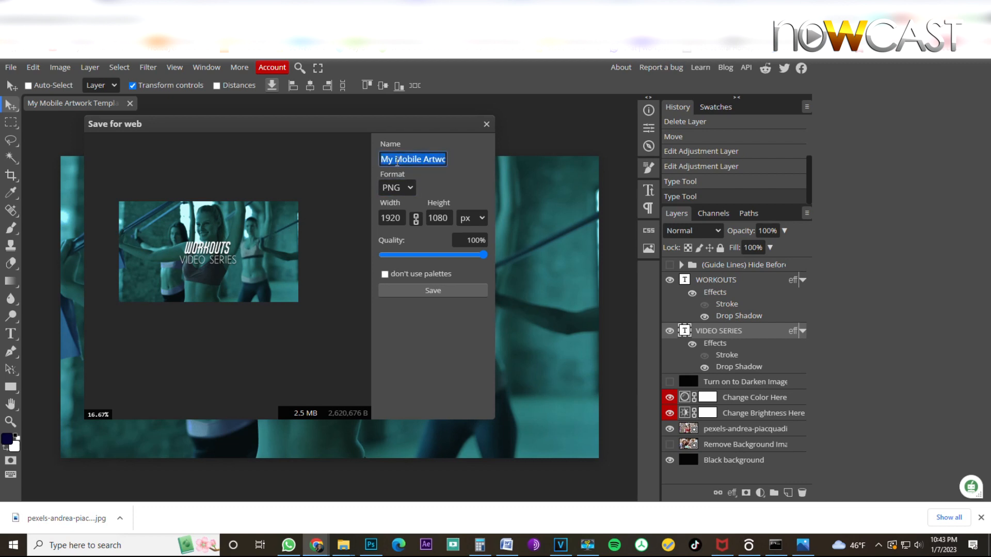
text(W)
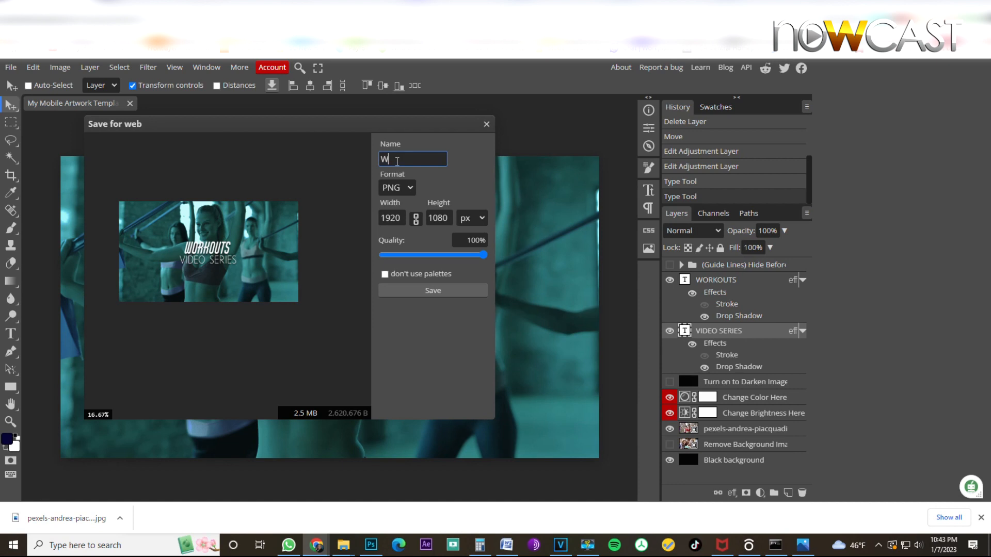
text(orkout Vis)
key(BackSpace)
text(deo Series)
click(429, 290)
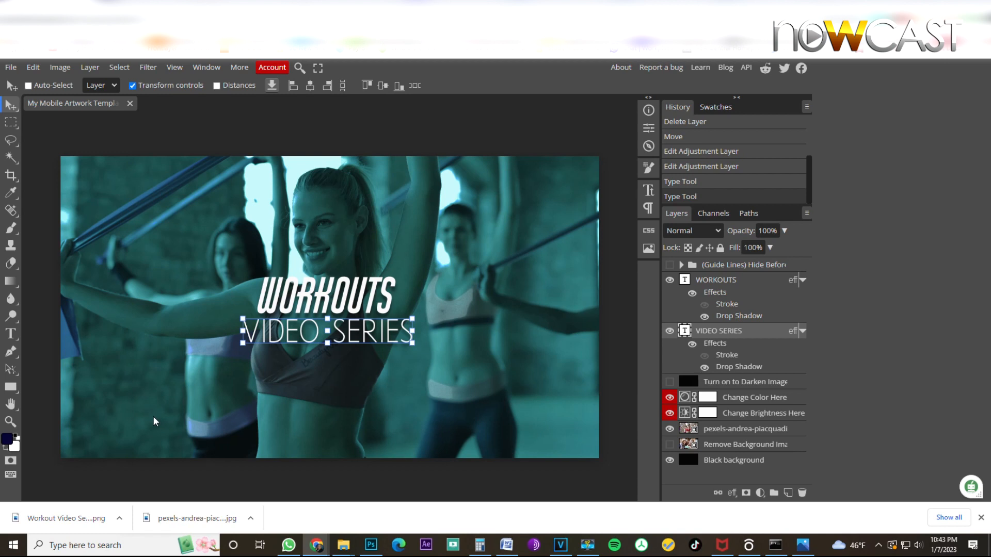
click(120, 519)
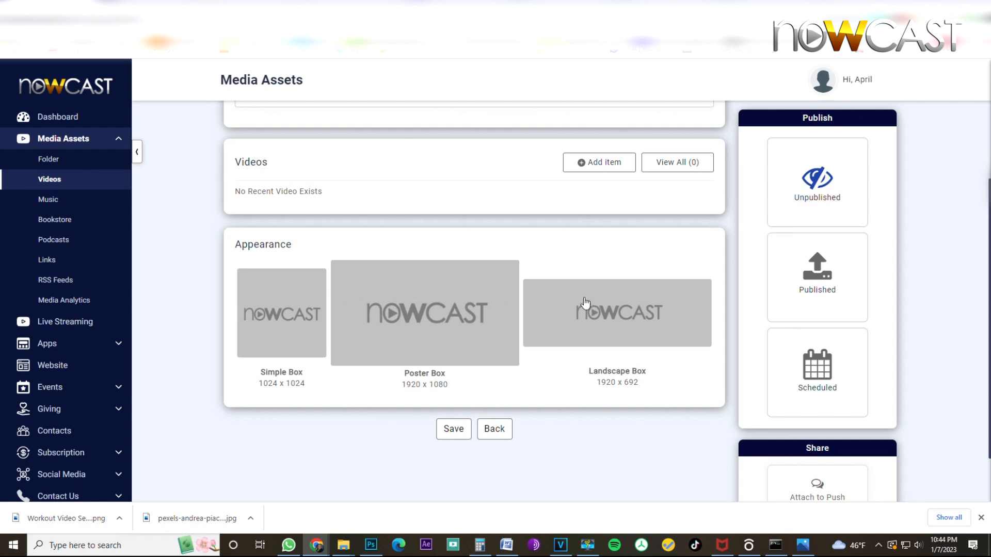
In Nowcast Media Assets, upload Workout Video Series for the Simple Box, shift its square crop slightly left, and assign the uploaded image.
click(266, 333)
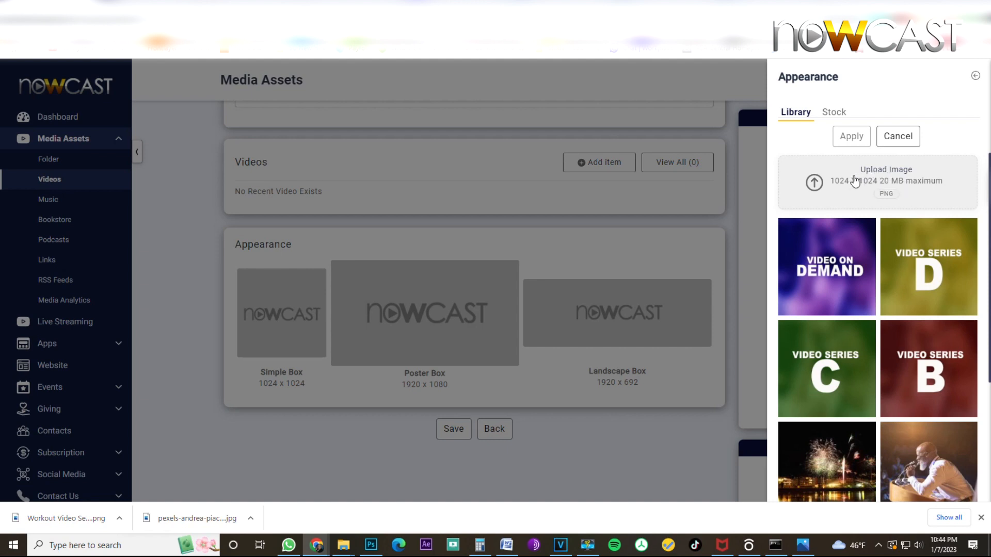
click(854, 175)
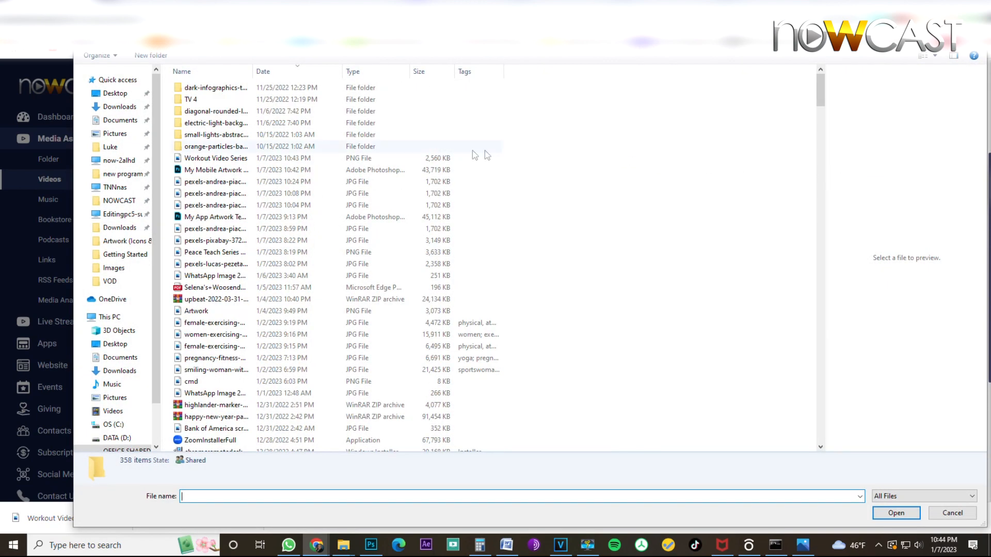
click(198, 159)
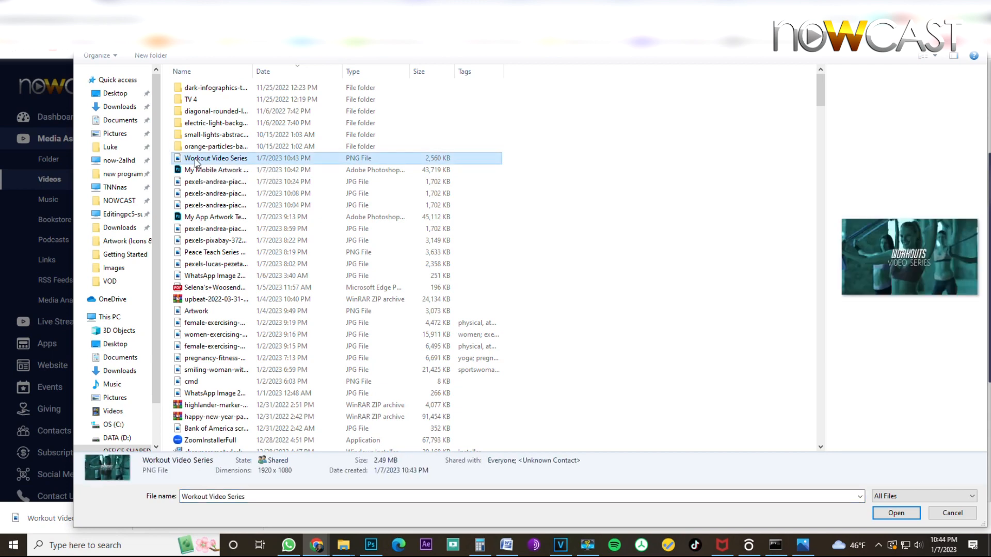
double_click(195, 161)
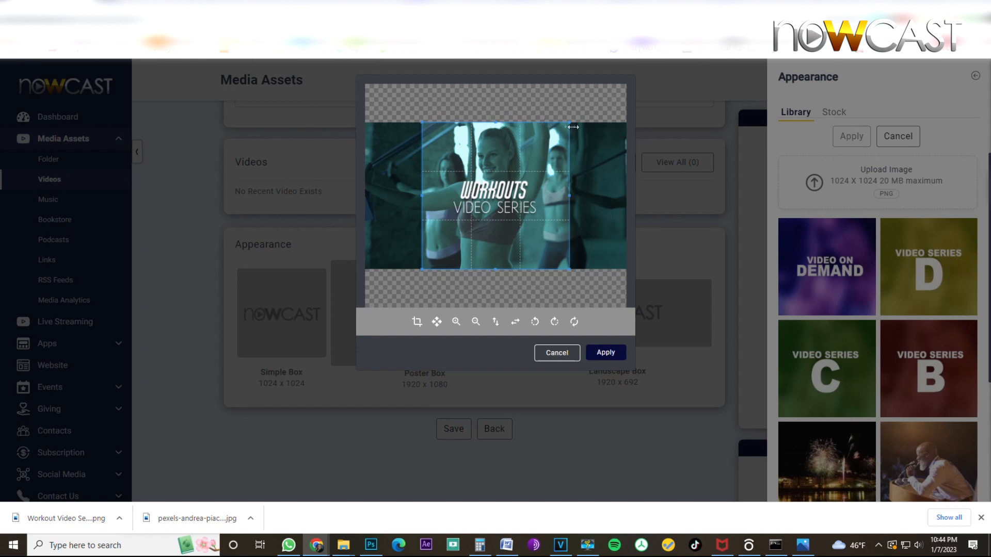
drag(545, 231, 542, 231)
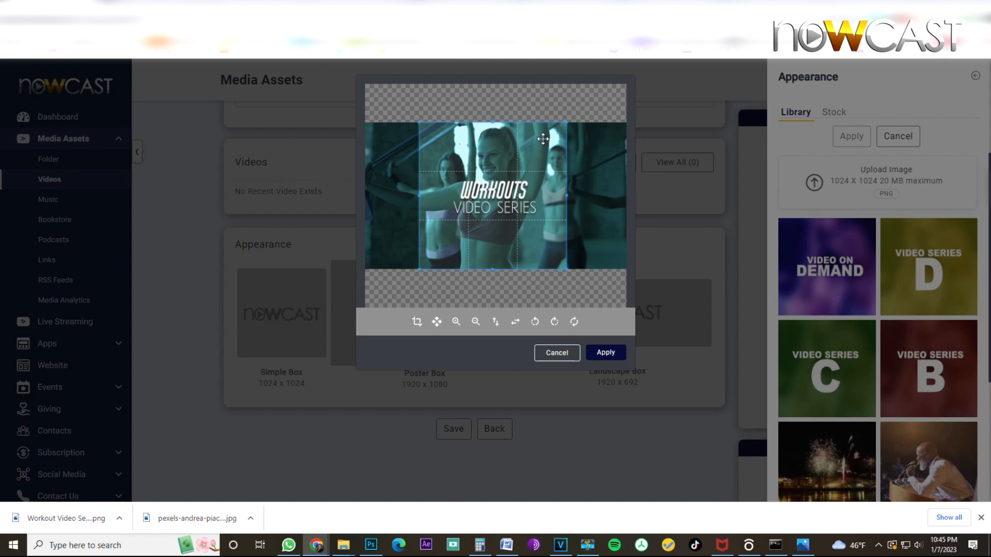
click(608, 353)
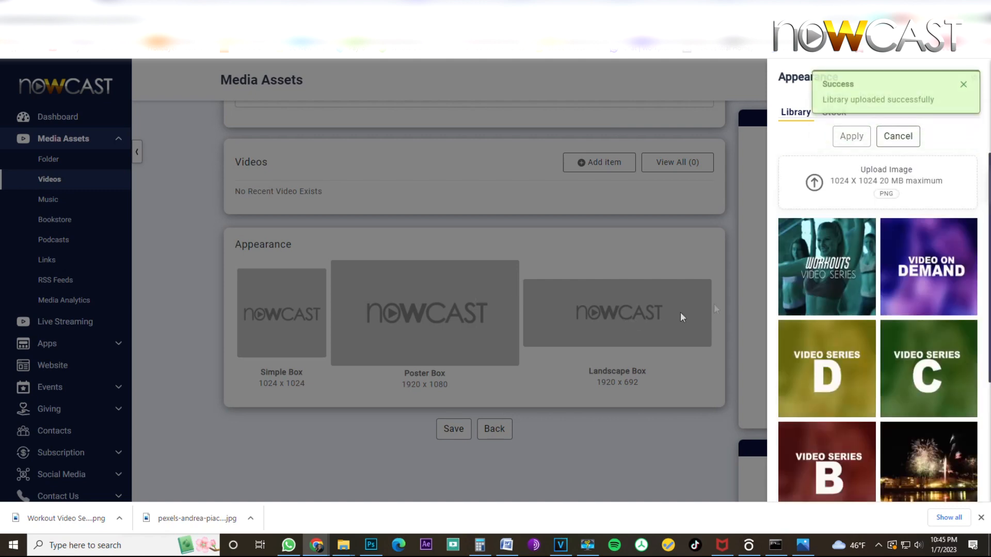
mouse_move(827, 242)
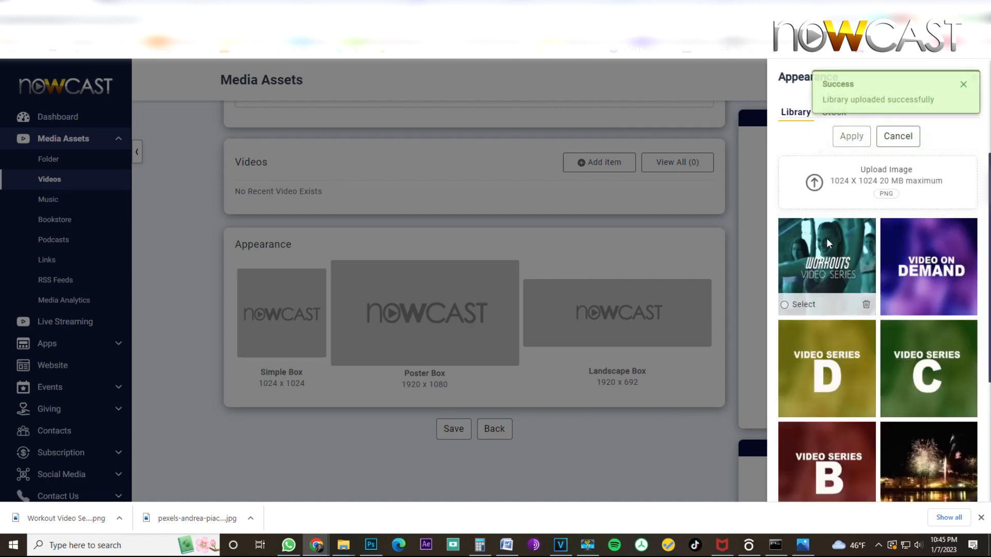
click(827, 243)
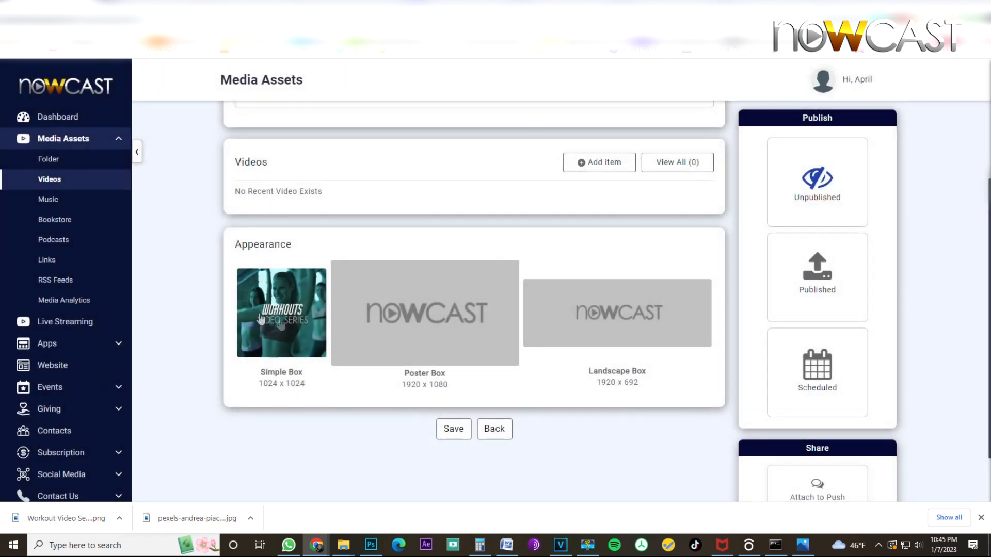
Upload the Workout Video Series PNG for the 1920 x 1080 Poster Box and assign it from the library.
click(387, 343)
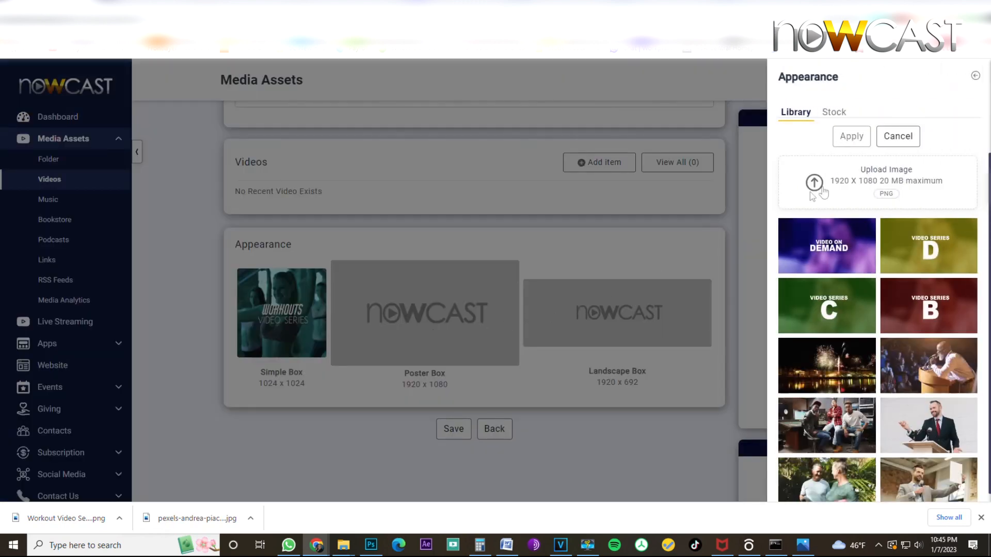
click(831, 186)
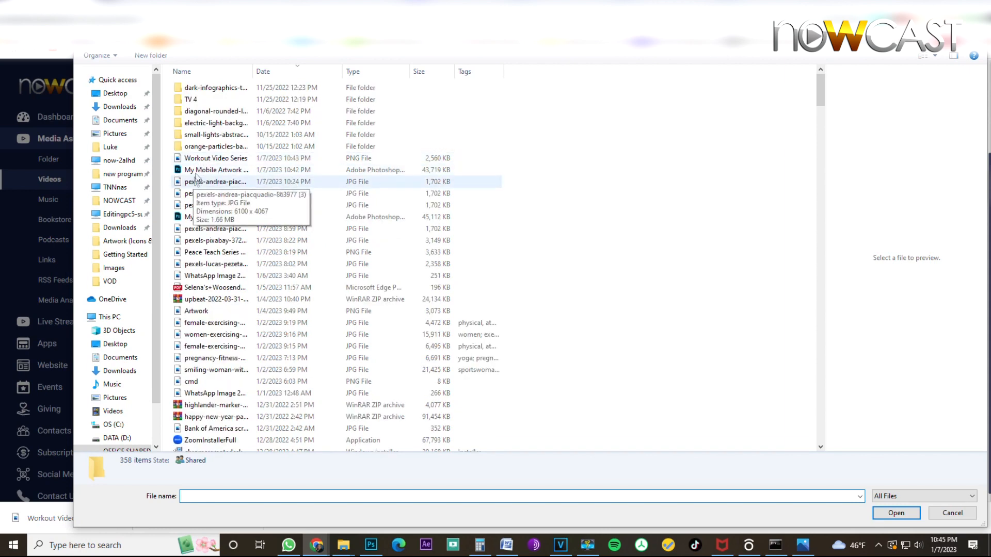
double_click(199, 158)
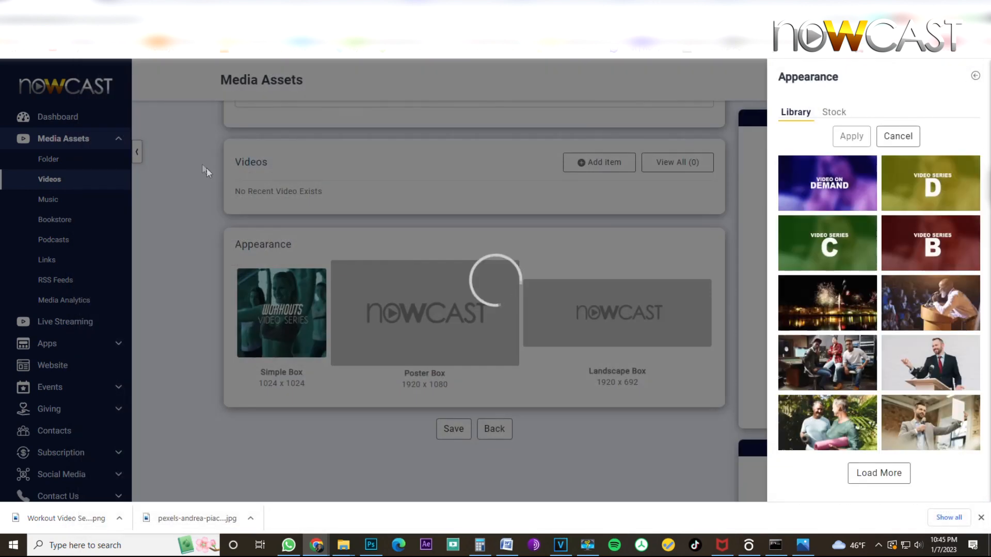
mouse_move(825, 227)
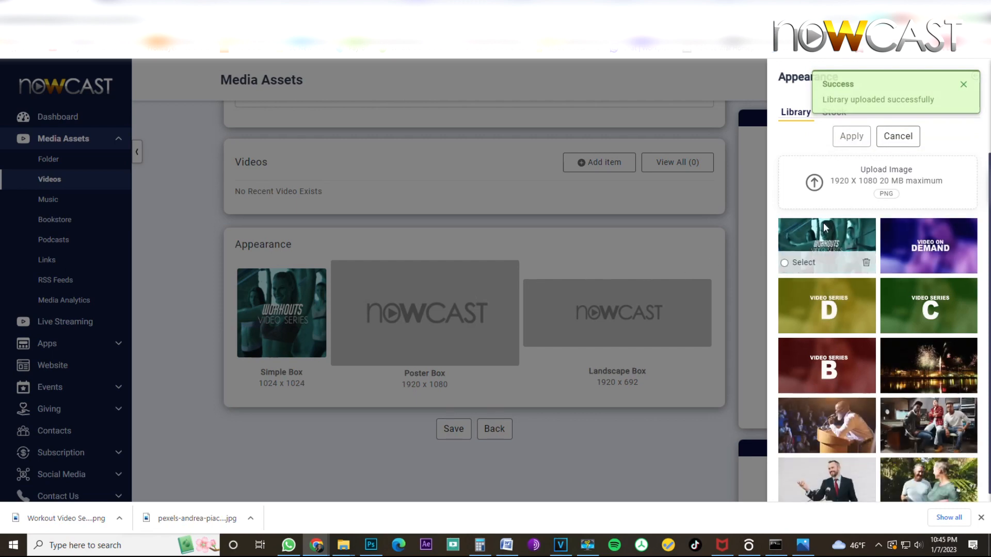
click(622, 238)
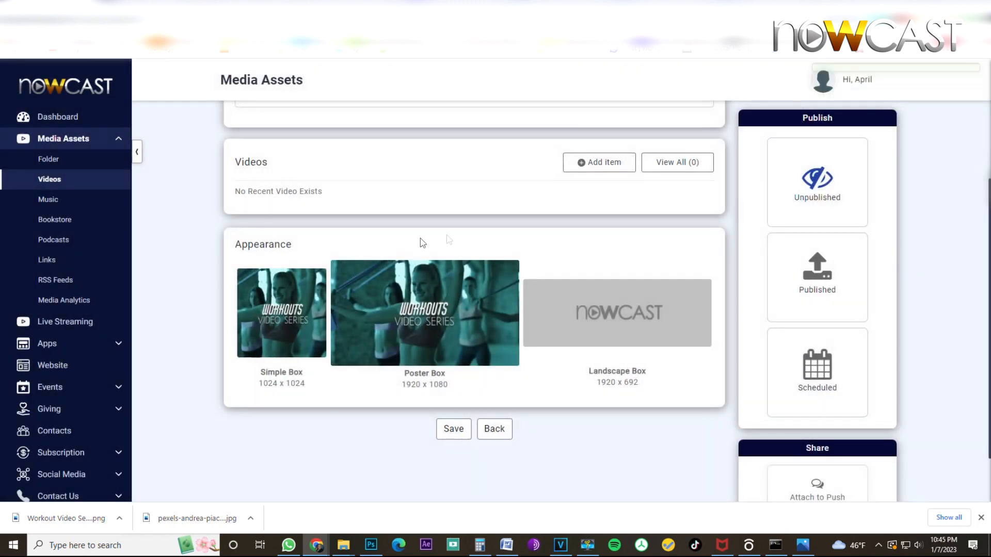
Upload Workout Video Series for the Landscape Box with the centred 1920 x 692 crop, assign it, and save the video series.
click(591, 303)
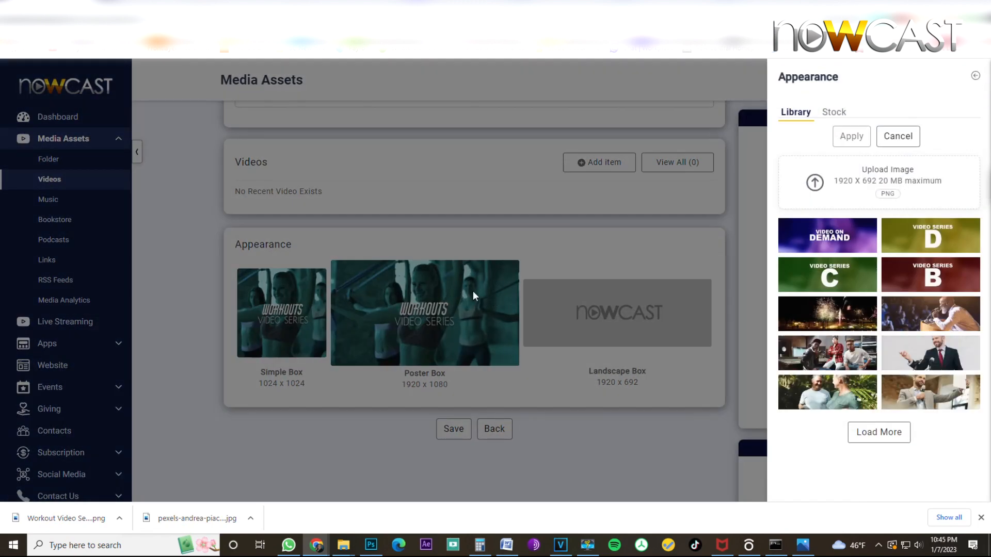
click(836, 188)
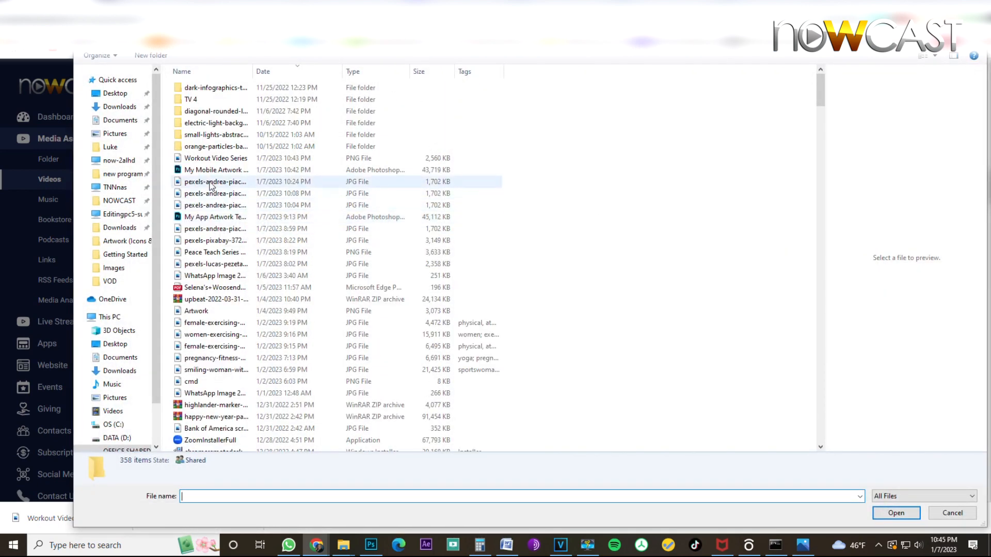
double_click(217, 159)
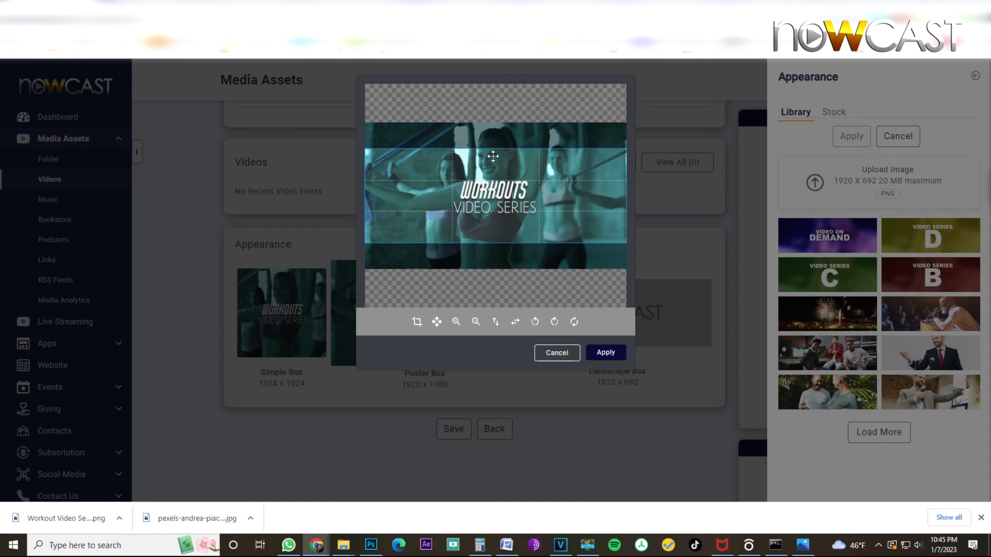
click(598, 356)
click(598, 355)
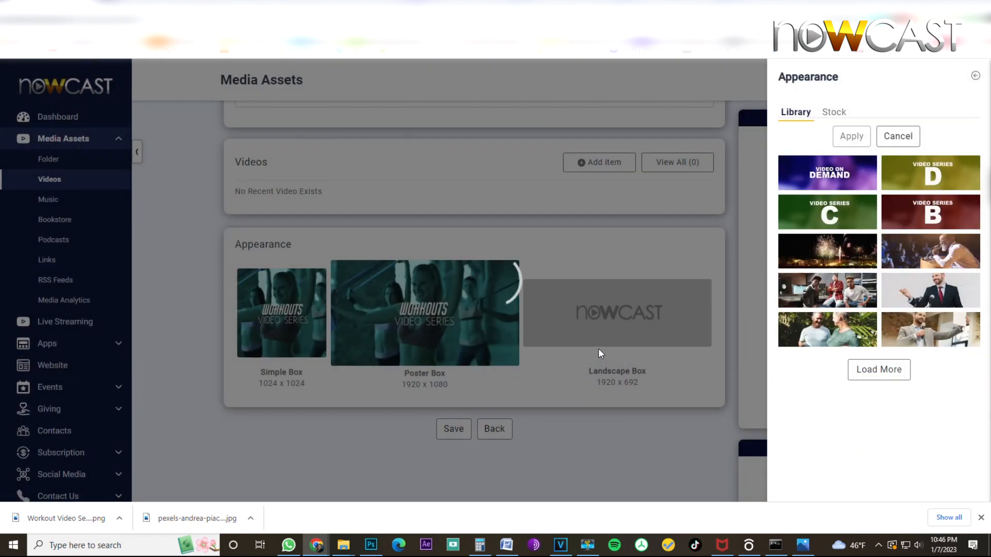
mouse_move(830, 227)
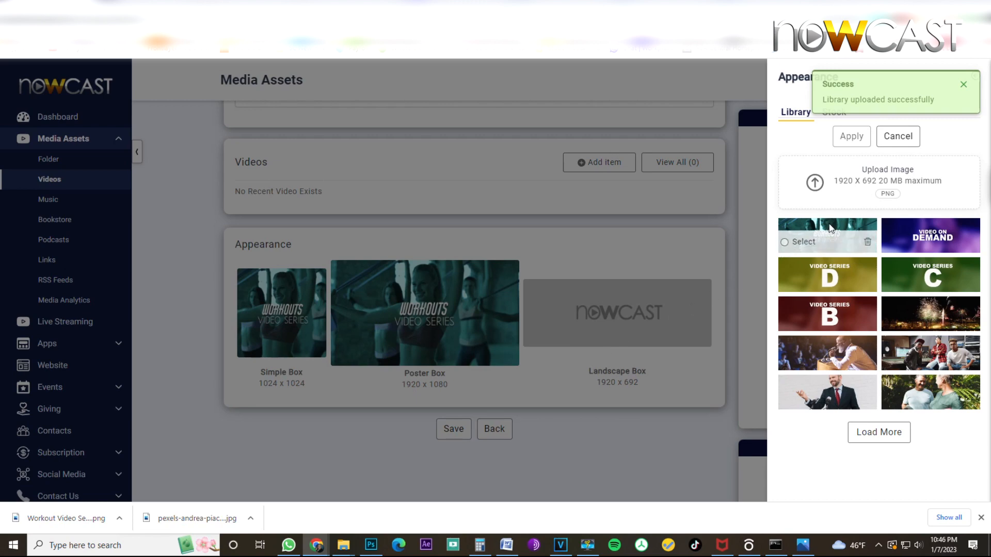
click(829, 227)
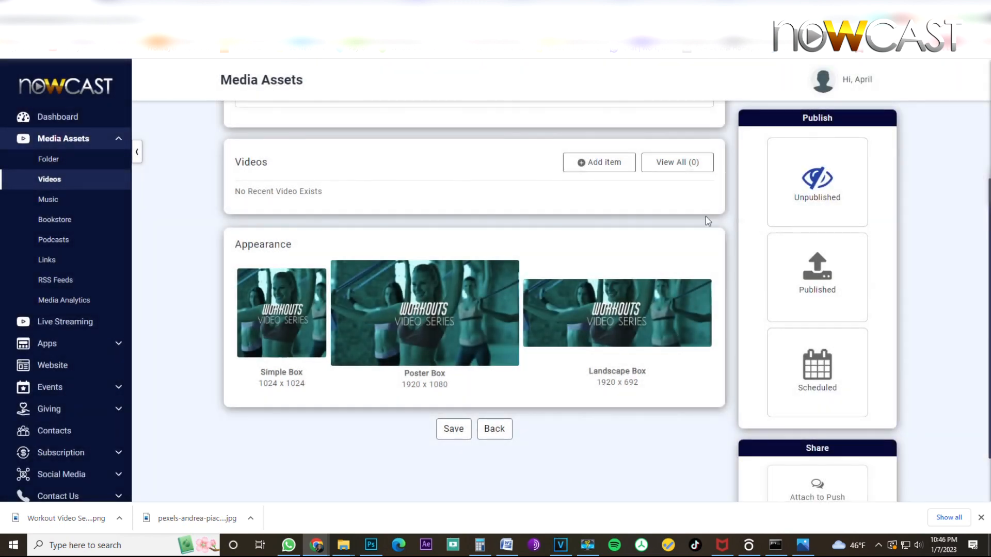
click(453, 430)
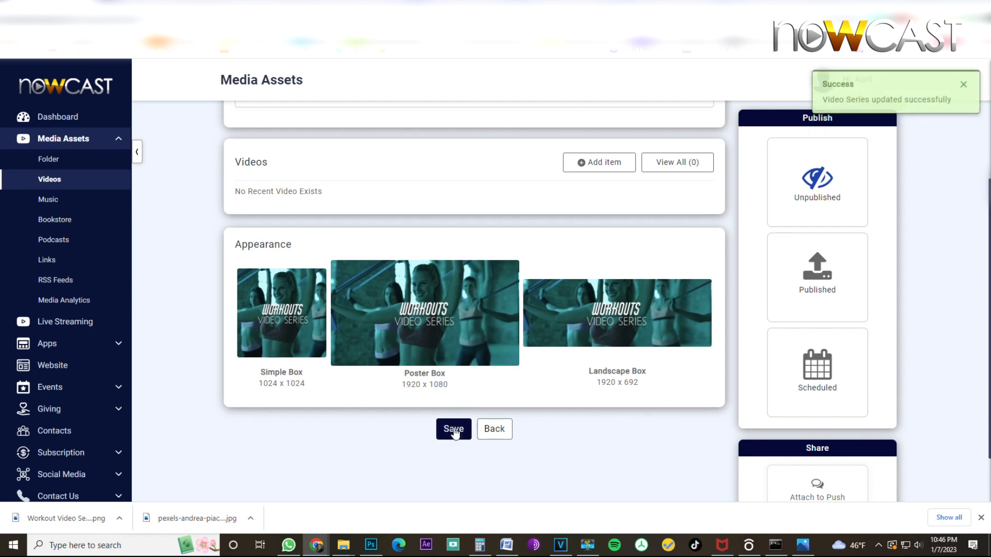